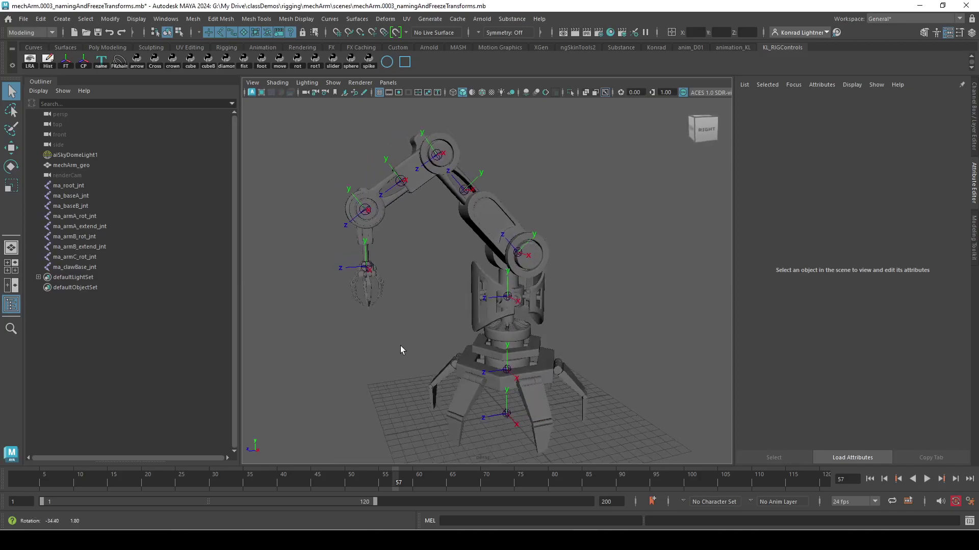
# Step: Examine the mechanical arm's joints, its claw and its base legs from several angles
pyautogui.keyDown('alt'); pyautogui.moveTo(375, 349); pyautogui.dragTo(449, 363, button='right'); pyautogui.keyUp('alt')
pyautogui.keyDown('alt'); pyautogui.moveTo(321, 267); pyautogui.dragTo(312, 271, button='right'); pyautogui.keyUp('alt')
pyautogui.keyDown('alt'); pyautogui.moveTo(312, 271); pyautogui.dragTo(364, 274, button='middle'); pyautogui.keyUp('alt')
pyautogui.keyDown('alt'); pyautogui.moveTo(364, 273); pyautogui.dragTo(475, 314, button='right'); pyautogui.keyUp('alt')
pyautogui.keyDown('alt'); pyautogui.moveTo(521, 338); pyautogui.dragTo(492, 323); pyautogui.keyUp('alt')
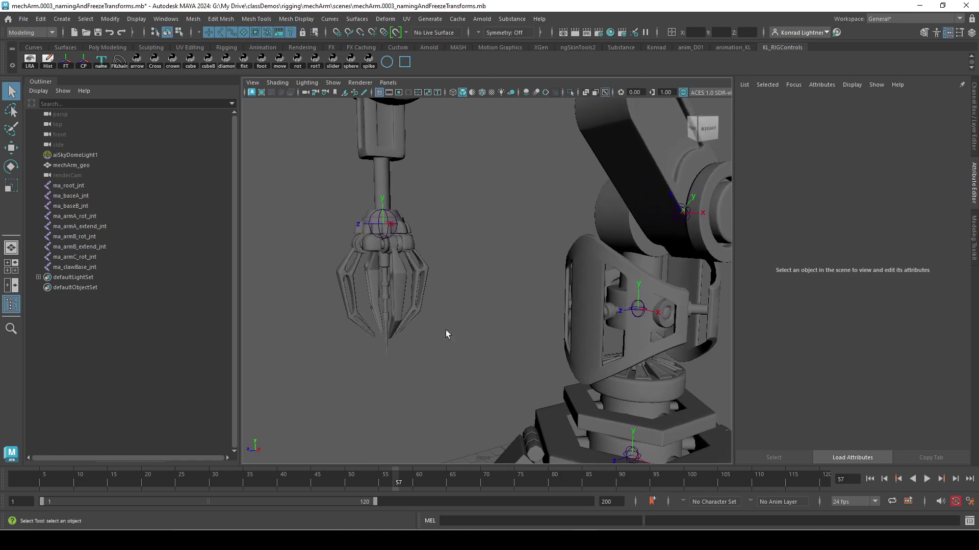
pyautogui.keyDown('alt'); pyautogui.moveTo(457, 335); pyautogui.dragTo(404, 334, button='right'); pyautogui.keyUp('alt')
pyautogui.keyDown('alt'); pyautogui.moveTo(404, 334); pyautogui.dragTo(453, 333); pyautogui.keyUp('alt')
pyautogui.keyDown('alt'); pyautogui.moveTo(454, 332); pyautogui.dragTo(449, 239, button='middle'); pyautogui.keyUp('alt')
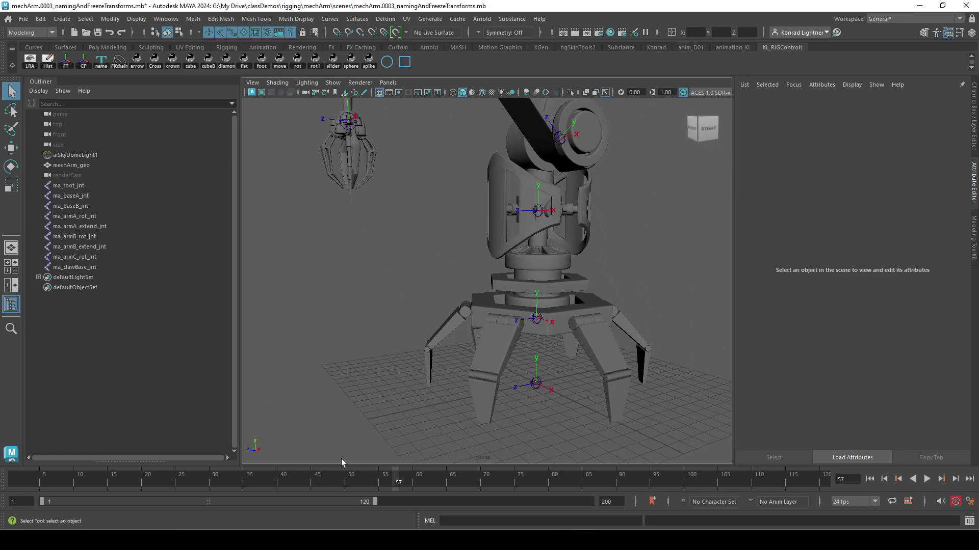
pyautogui.keyDown('alt'); pyautogui.moveTo(662, 289); pyautogui.dragTo(398, 328); pyautogui.keyUp('alt')
pyautogui.keyDown('alt'); pyautogui.moveTo(397, 328); pyautogui.dragTo(513, 327, button='right'); pyautogui.keyUp('alt')
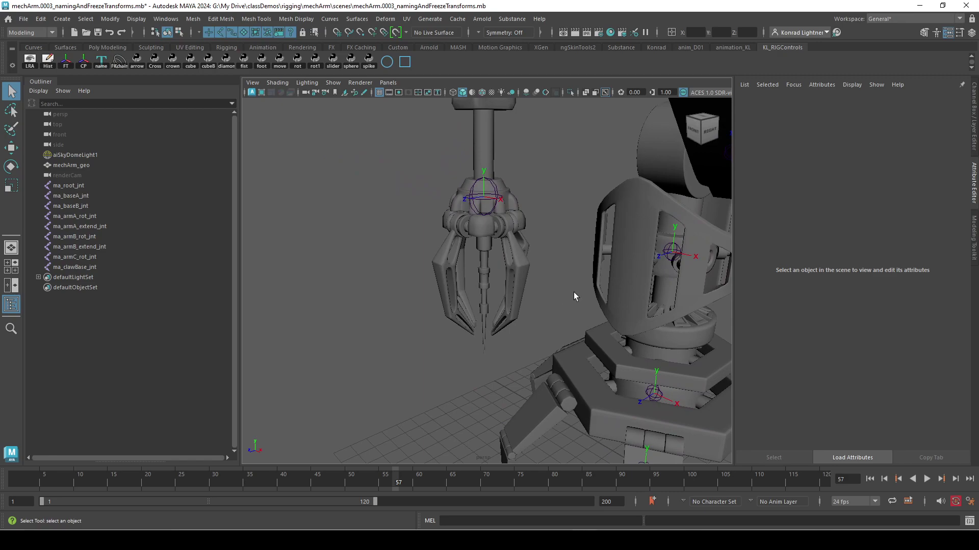
pyautogui.keyDown('alt'); pyautogui.moveTo(544, 297); pyautogui.dragTo(390, 304, button='right'); pyautogui.keyUp('alt')
pyautogui.keyDown('alt'); pyautogui.moveTo(389, 304); pyautogui.dragTo(432, 295); pyautogui.keyUp('alt')
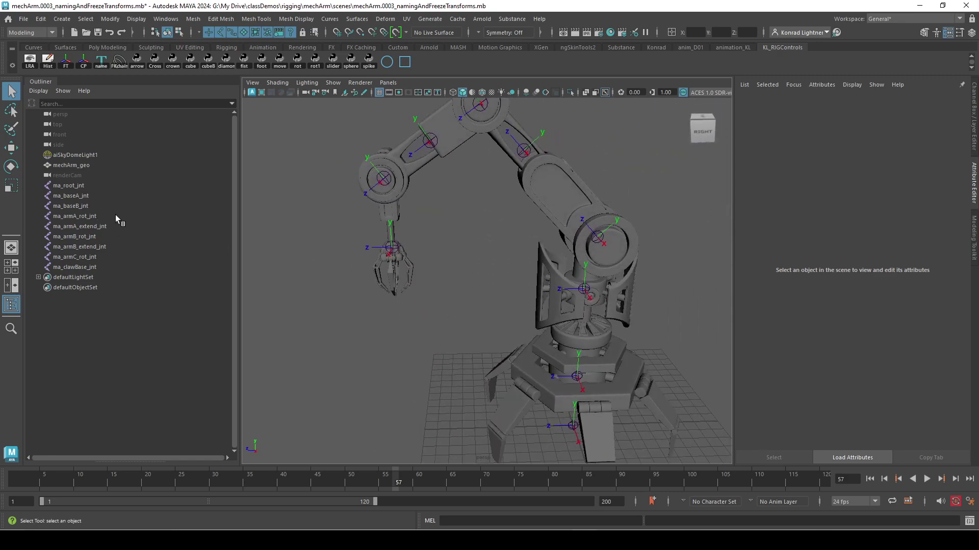
pyautogui.keyDown('alt'); pyautogui.moveTo(357, 367); pyautogui.dragTo(431, 391); pyautogui.keyUp('alt')
# Step: Review the lower joints one by one: ma_root_jnt, ma_baseA_jnt, ma_baseB_jnt and ma_armA_rot_jnt
pyautogui.click(482, 392)
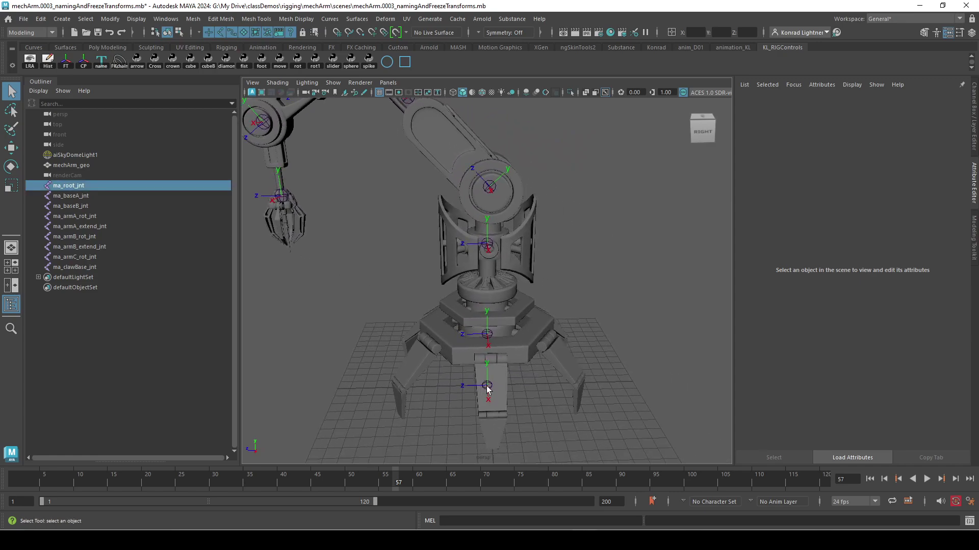
pyautogui.keyDown('alt'); pyautogui.moveTo(576, 412); pyautogui.dragTo(543, 409); pyautogui.keyUp('alt')
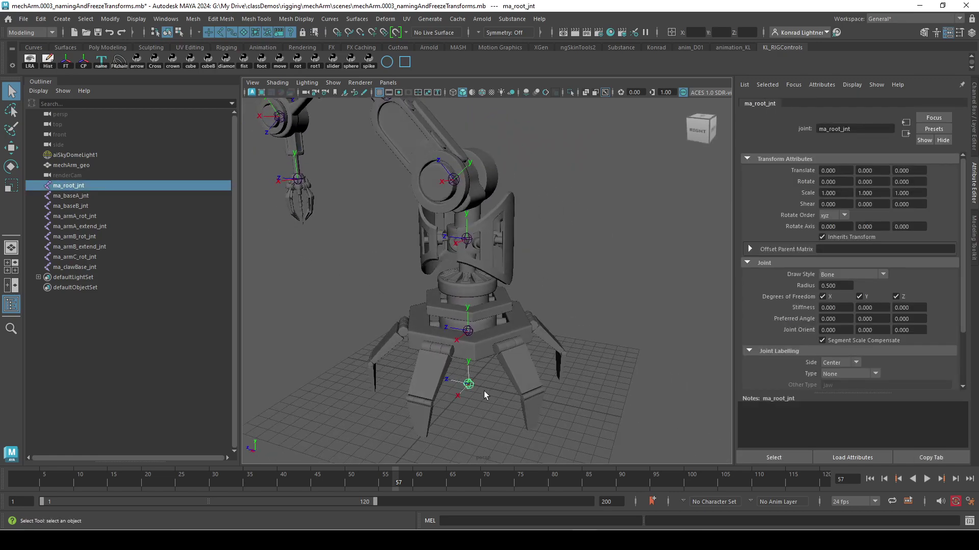
pyautogui.keyDown('alt'); pyautogui.moveTo(487, 384); pyautogui.dragTo(414, 352); pyautogui.keyUp('alt')
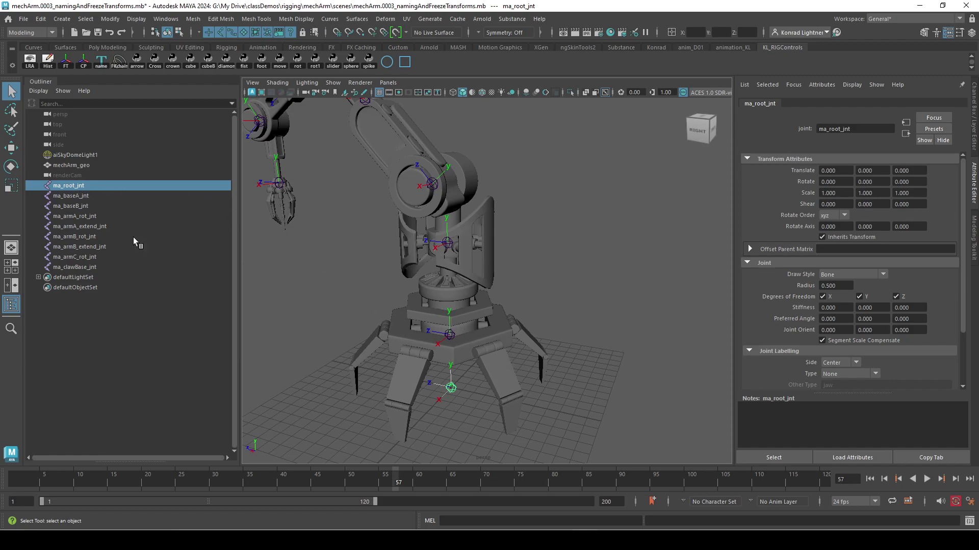
pyautogui.click(453, 335)
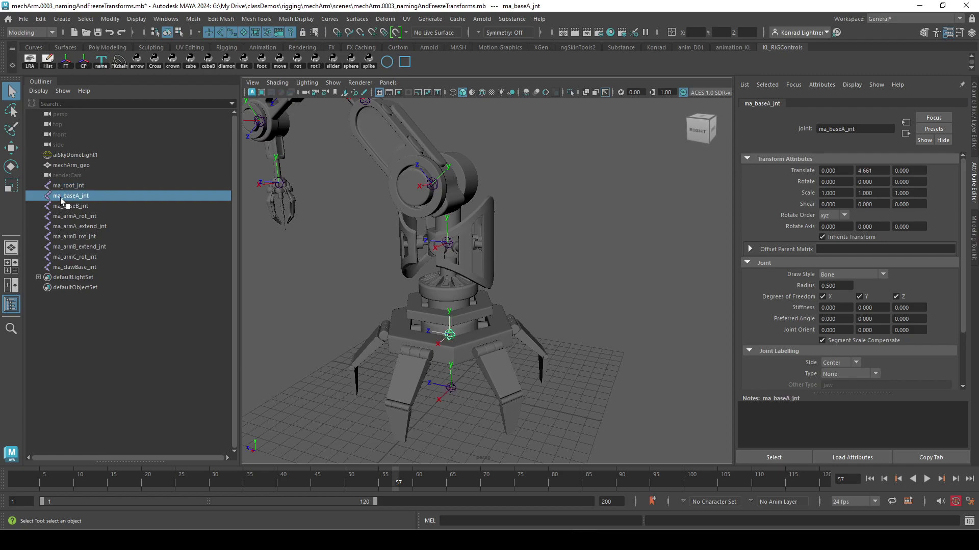
pyautogui.click(86, 209)
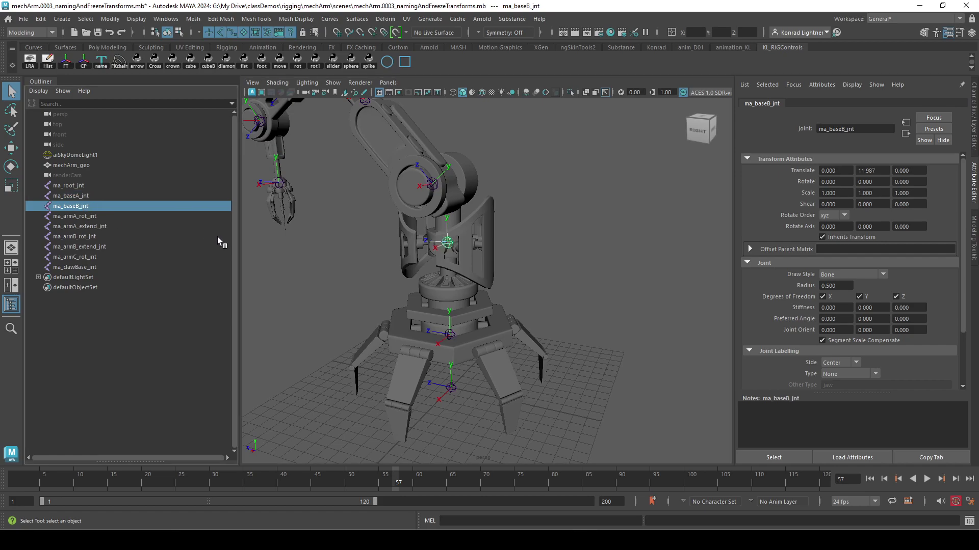
pyautogui.click(115, 217)
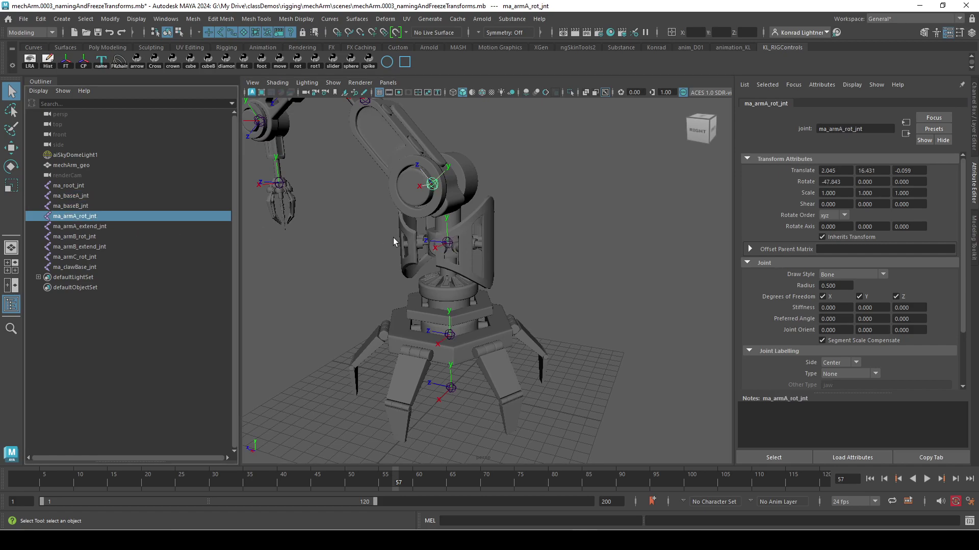
pyautogui.keyDown('alt'); pyautogui.moveTo(433, 218); pyautogui.dragTo(465, 190); pyautogui.keyUp('alt')
pyautogui.keyDown('alt'); pyautogui.moveTo(465, 190); pyautogui.dragTo(470, 222, button='middle'); pyautogui.keyUp('alt')
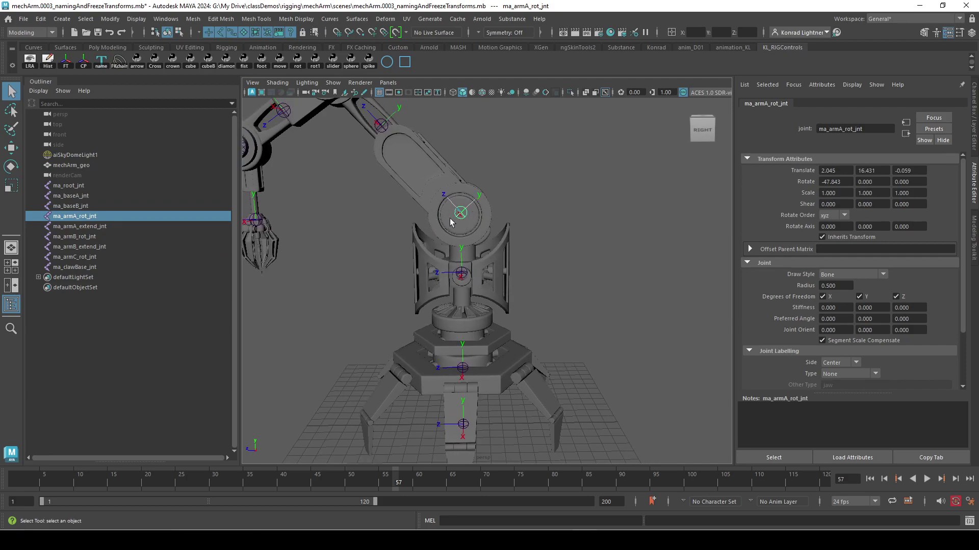
# Step: Review the arm joints ma_armA_extend_jnt, ma_armB_rot_jnt, ma_armB_extend_jnt and ma_armC_rot_jnt in turn
pyautogui.click(99, 226)
pyautogui.press('f')
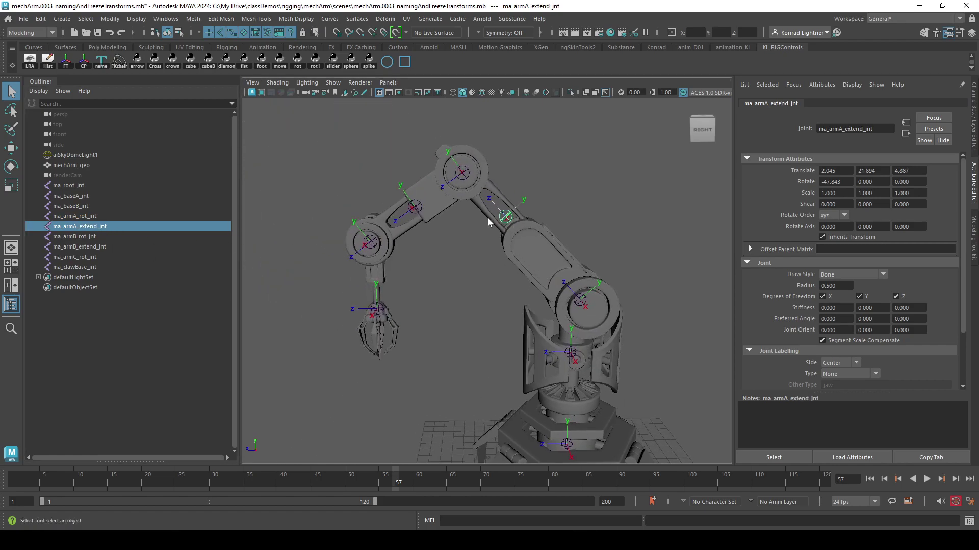
pyautogui.click(87, 237)
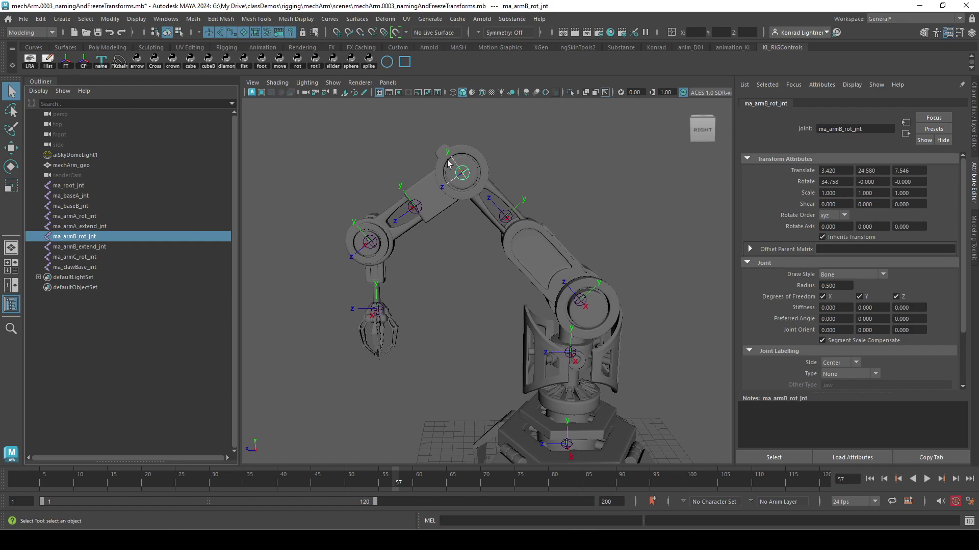
pyautogui.click(105, 248)
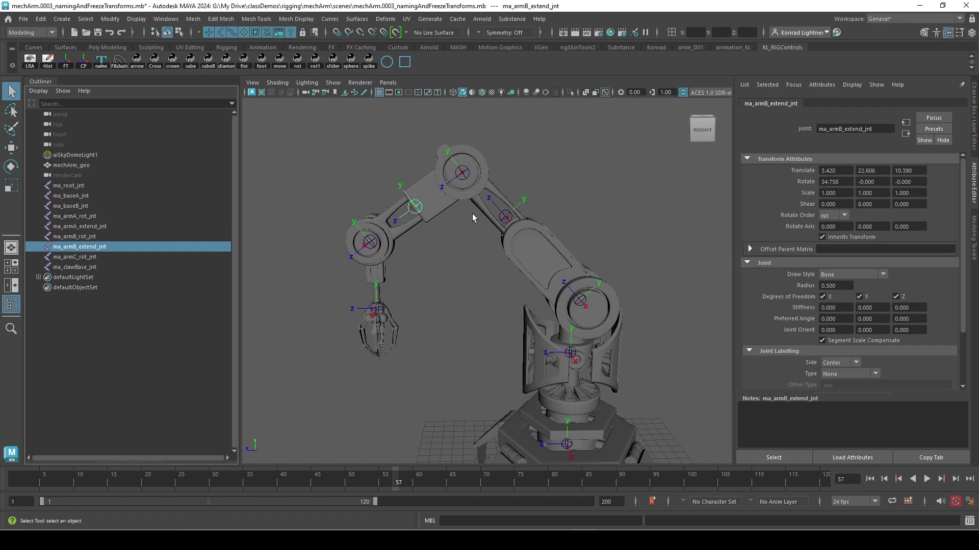
pyautogui.keyDown('alt'); pyautogui.moveTo(405, 231); pyautogui.dragTo(329, 261, button='right'); pyautogui.keyUp('alt')
pyautogui.click(104, 255)
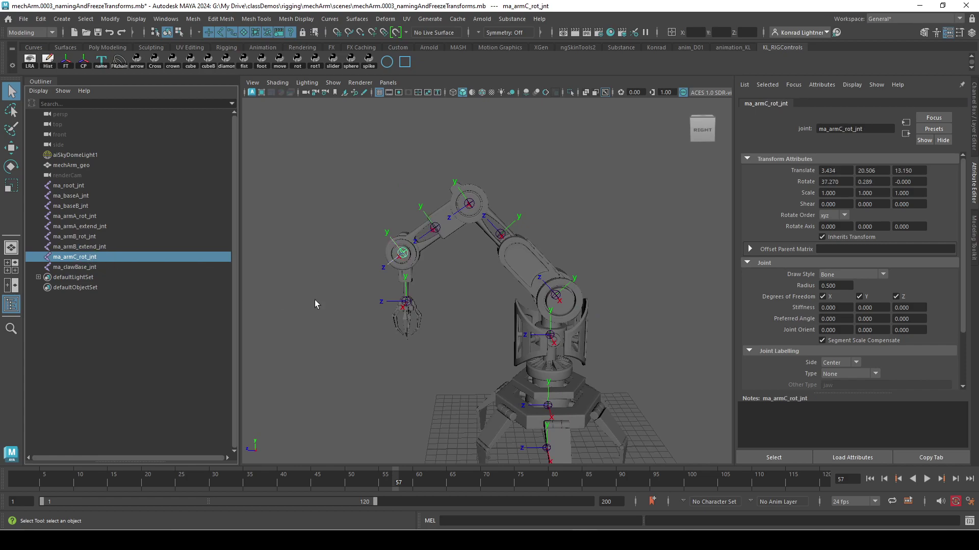
pyautogui.keyDown('alt'); pyautogui.moveTo(320, 299); pyautogui.dragTo(455, 298, button='right'); pyautogui.keyUp('alt')
pyautogui.keyDown('alt'); pyautogui.moveTo(455, 298); pyautogui.dragTo(512, 297, button='middle'); pyautogui.keyUp('alt')
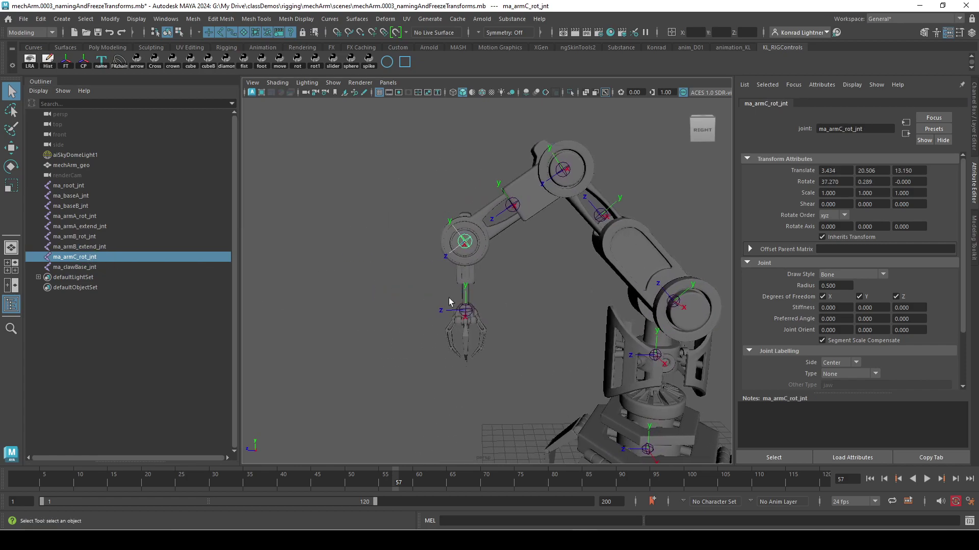
pyautogui.keyDown('alt'); pyautogui.moveTo(448, 298); pyautogui.dragTo(486, 311); pyautogui.keyUp('alt')
pyautogui.keyDown('alt'); pyautogui.moveTo(300, 298); pyautogui.dragTo(337, 295, button='right'); pyautogui.keyUp('alt')
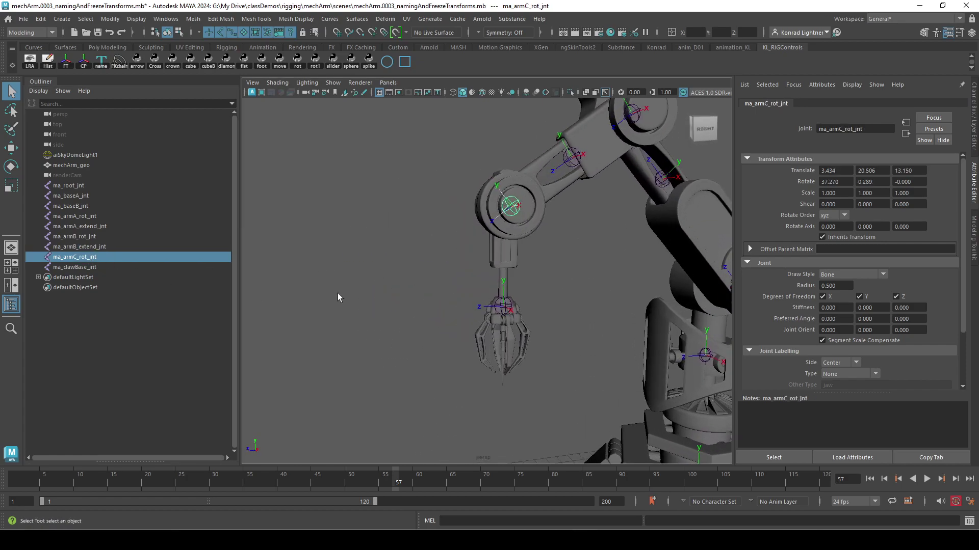
# Step: Select ma_clawBase_jnt and examine where it sits relative to the claw fingers and the base
pyautogui.click(85, 267)
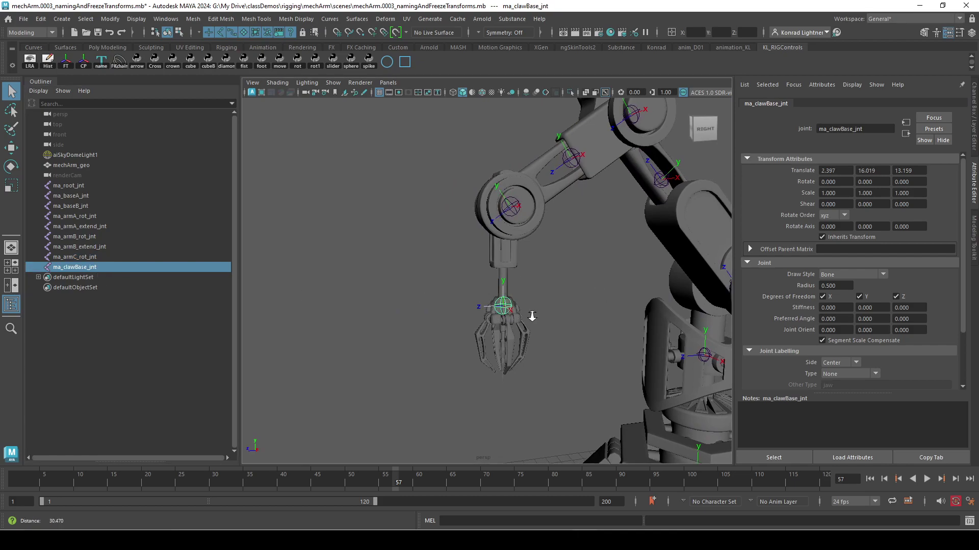
pyautogui.keyDown('alt'); pyautogui.moveTo(530, 316); pyautogui.dragTo(552, 342, button='right'); pyautogui.keyUp('alt')
pyautogui.keyDown('alt'); pyautogui.moveTo(553, 342); pyautogui.dragTo(455, 224, button='middle'); pyautogui.keyUp('alt')
pyautogui.keyDown('alt'); pyautogui.moveTo(454, 222); pyautogui.dragTo(485, 231); pyautogui.keyUp('alt')
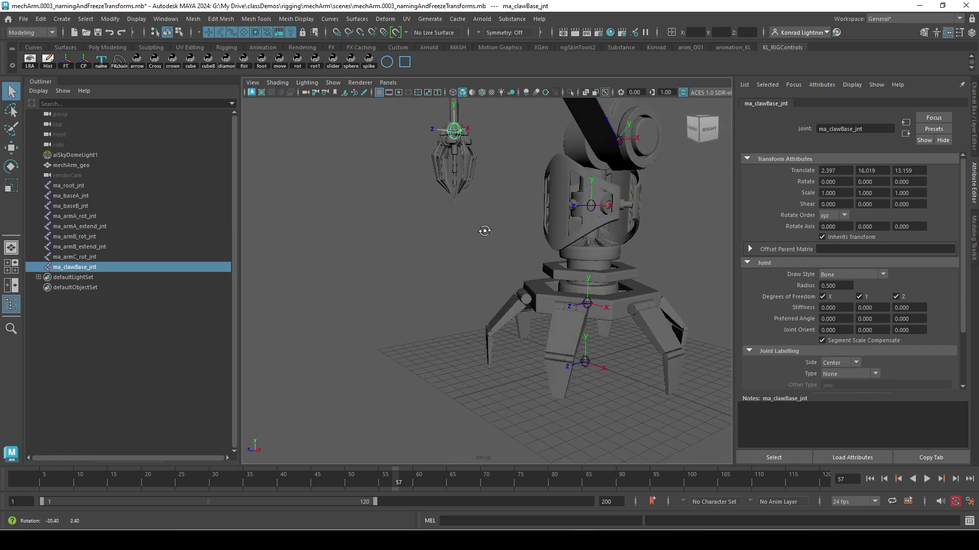
pyautogui.keyDown('alt'); pyautogui.moveTo(484, 231); pyautogui.dragTo(526, 237, button='right'); pyautogui.keyUp('alt')
pyautogui.keyDown('alt'); pyautogui.moveTo(526, 237); pyautogui.dragTo(535, 292, button='middle'); pyautogui.keyUp('alt')
pyautogui.keyDown('alt'); pyautogui.moveTo(493, 297); pyautogui.dragTo(527, 309, button='right'); pyautogui.keyUp('alt')
pyautogui.keyDown('alt'); pyautogui.moveTo(527, 307); pyautogui.dragTo(491, 309); pyautogui.keyUp('alt')
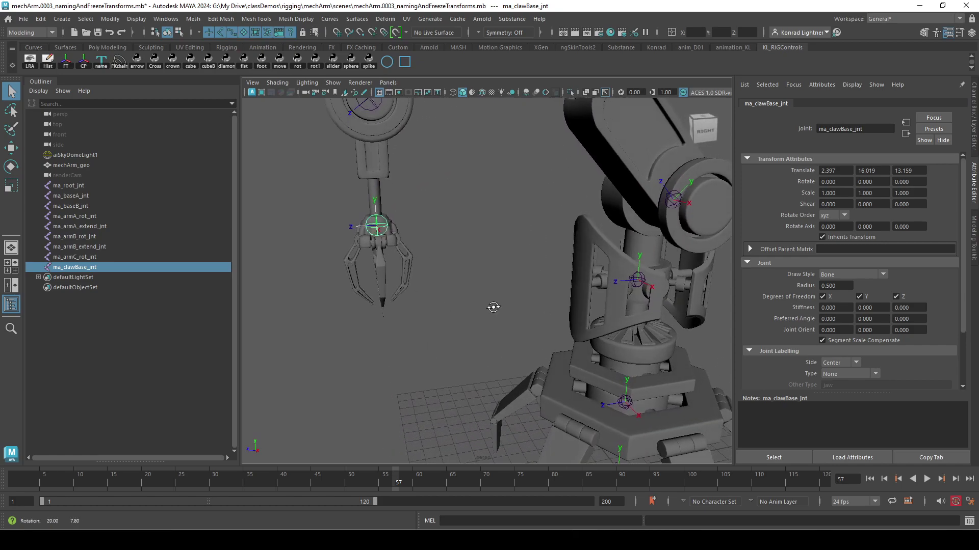
pyautogui.keyDown('alt'); pyautogui.moveTo(492, 309); pyautogui.dragTo(489, 310, button='right'); pyautogui.keyUp('alt')
pyautogui.keyDown('alt'); pyautogui.moveTo(490, 311); pyautogui.dragTo(519, 301); pyautogui.keyUp('alt')
# Step: Duplicate the ma_clawBase_jnt joint at the base of the claw
pyautogui.click(519, 302)
pyautogui.click(453, 189)
pyautogui.keyDown('alt'); pyautogui.moveTo(452, 189); pyautogui.dragTo(467, 294, button='right'); pyautogui.keyUp('alt')
pyautogui.keyDown('alt'); pyautogui.moveTo(467, 294); pyautogui.dragTo(458, 323, button='middle'); pyautogui.keyUp('alt')
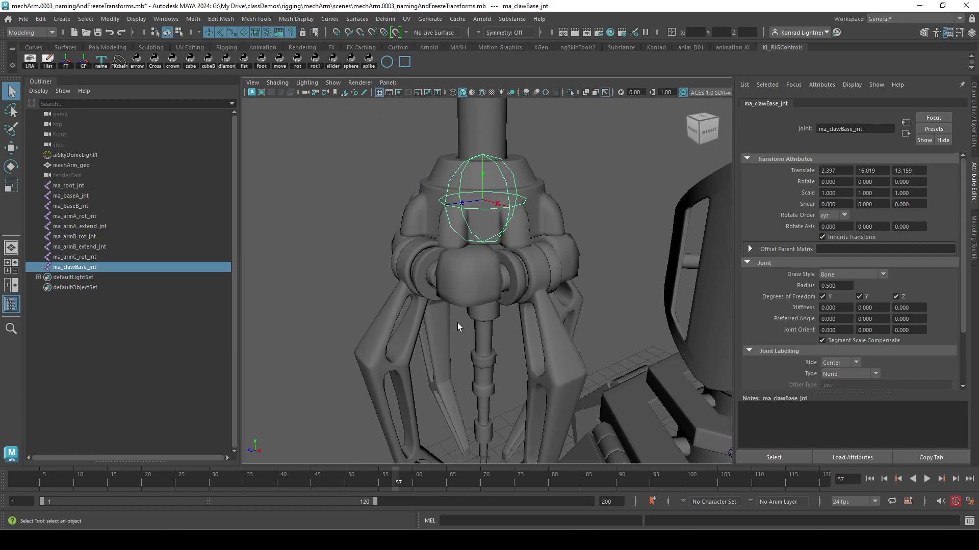
pyautogui.hotkey('ctrl', 'd')
pyautogui.press('e')
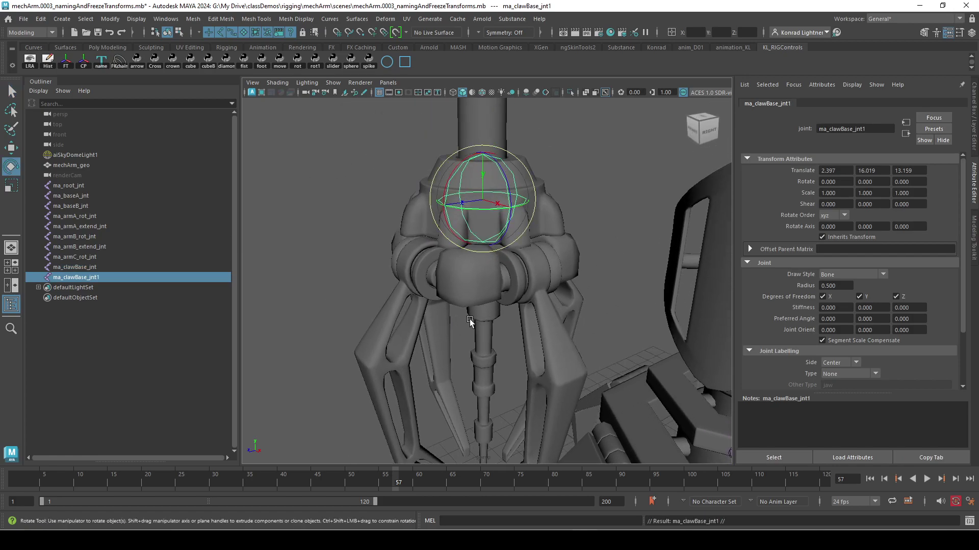
# Step: Select all faces of one claw finger's hinge cylinder, add the duplicated claw joint, and isolate them in the viewport
pyautogui.keyDown('alt'); pyautogui.moveTo(426, 268); pyautogui.dragTo(437, 292); pyautogui.keyUp('alt')
pyautogui.keyDown('alt'); pyautogui.moveTo(437, 292); pyautogui.dragTo(474, 305, button='right'); pyautogui.keyUp('alt')
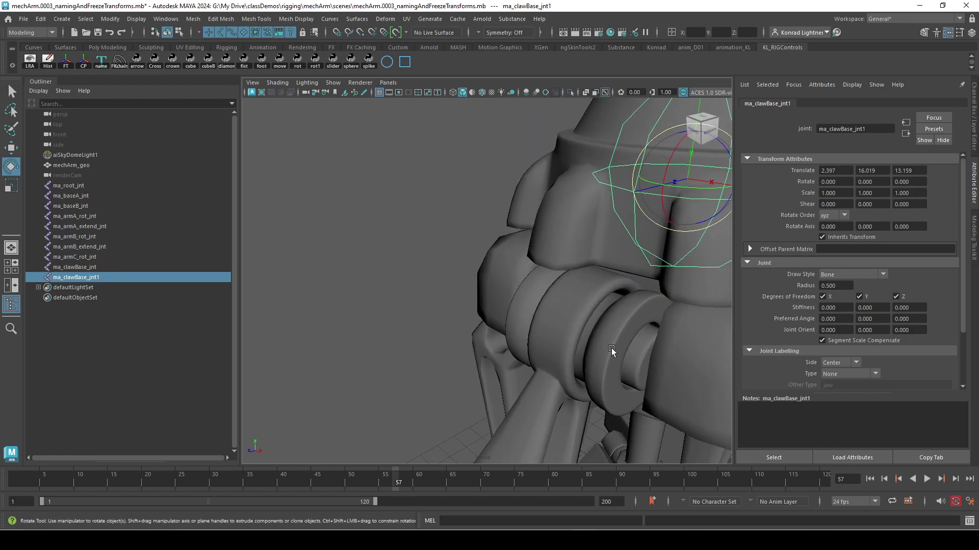
pyautogui.click(632, 346)
pyautogui.keyDown('alt'); pyautogui.moveTo(632, 344); pyautogui.dragTo(625, 368); pyautogui.keyUp('alt')
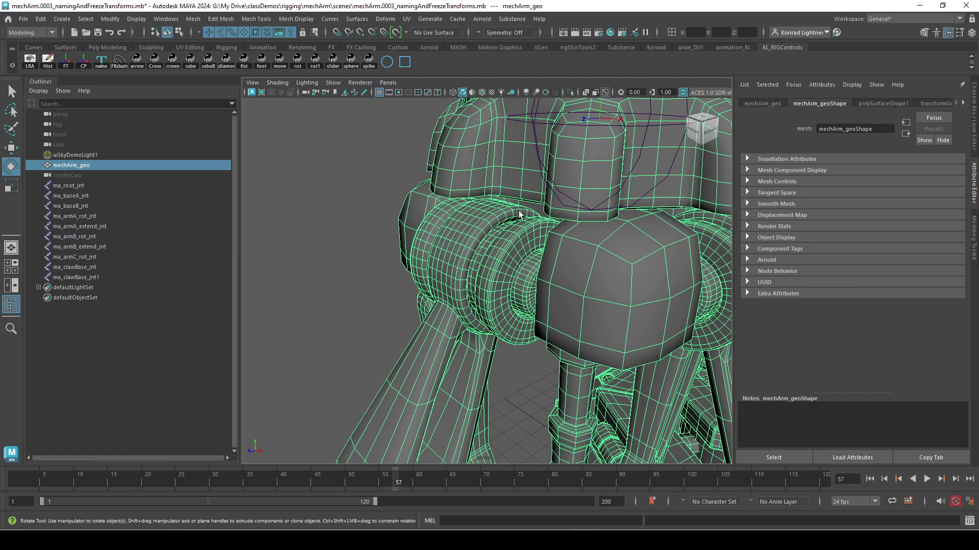
pyautogui.keyDown('alt'); pyautogui.moveTo(627, 261); pyautogui.dragTo(586, 260, button='right'); pyautogui.keyUp('alt')
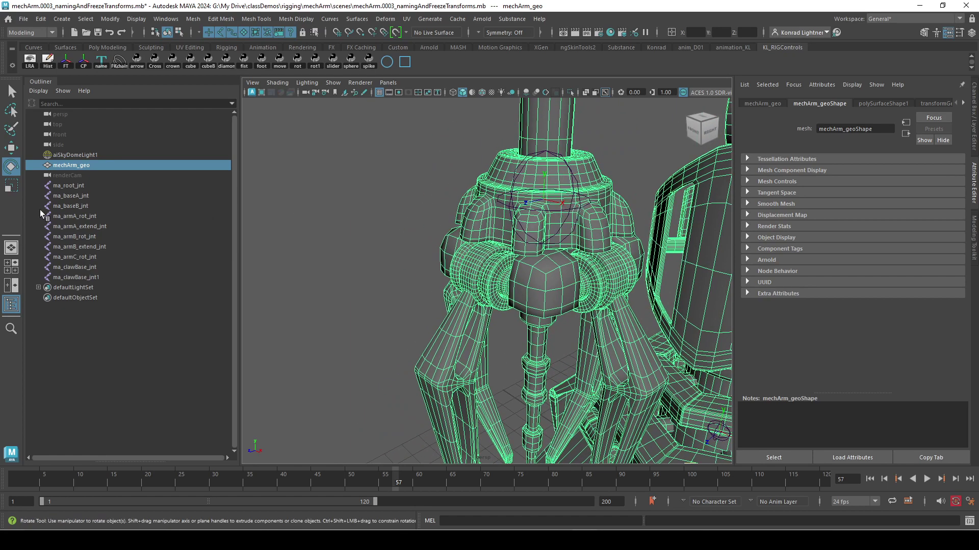
pyautogui.click(86, 278)
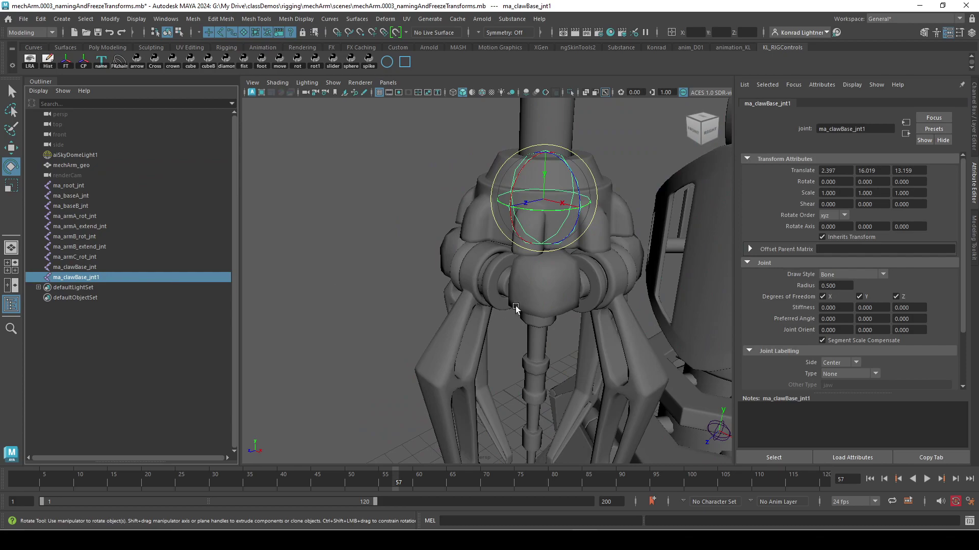
pyautogui.moveTo(491, 267); pyautogui.dragTo(500, 286, button='right')
pyautogui.doubleClick(492, 275)
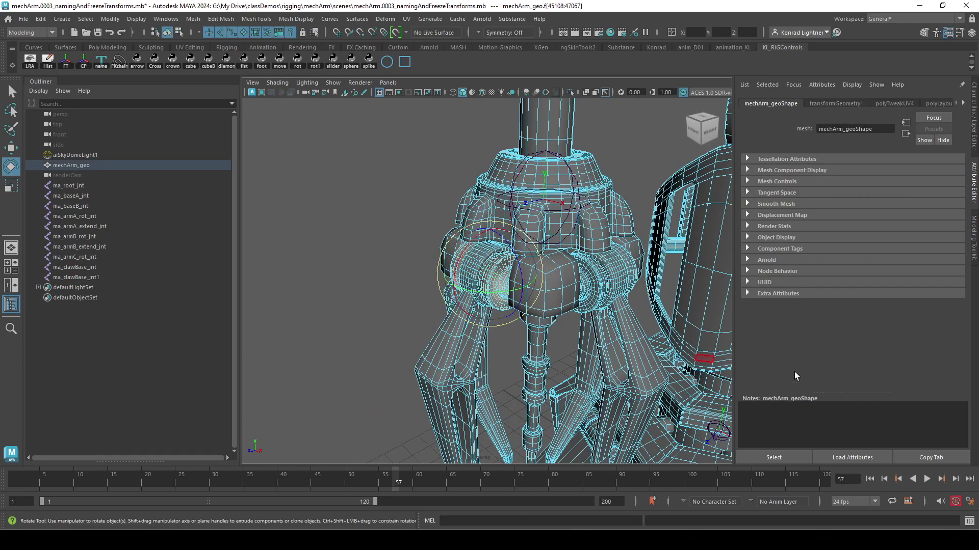
pyautogui.click(98, 278)
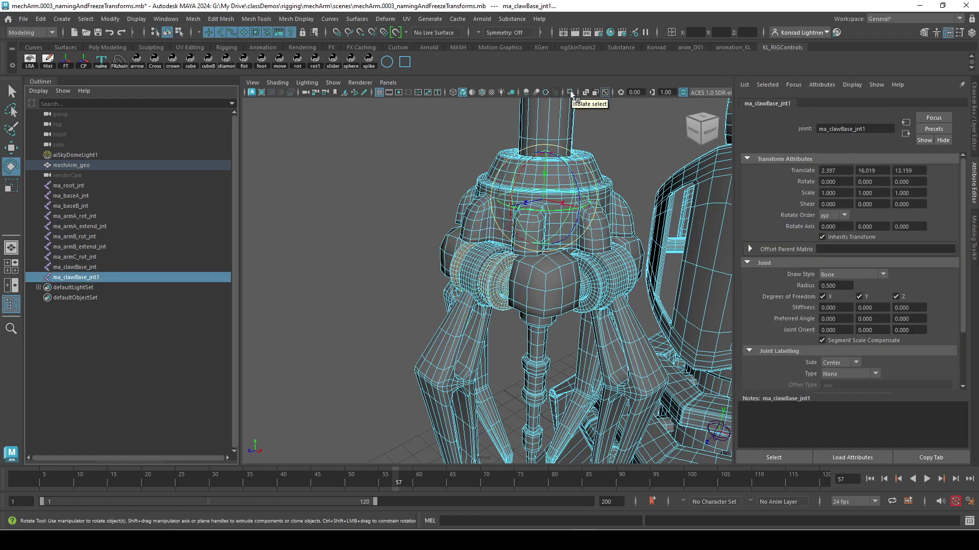
pyautogui.click(570, 93)
pyautogui.keyDown('alt'); pyautogui.moveTo(631, 301); pyautogui.dragTo(607, 304); pyautogui.keyUp('alt')
# Step: Show wireframe on shaded and snap only the duplicated joint to the centre vertex of the hinge cylinder's end cap
pyautogui.press('w')
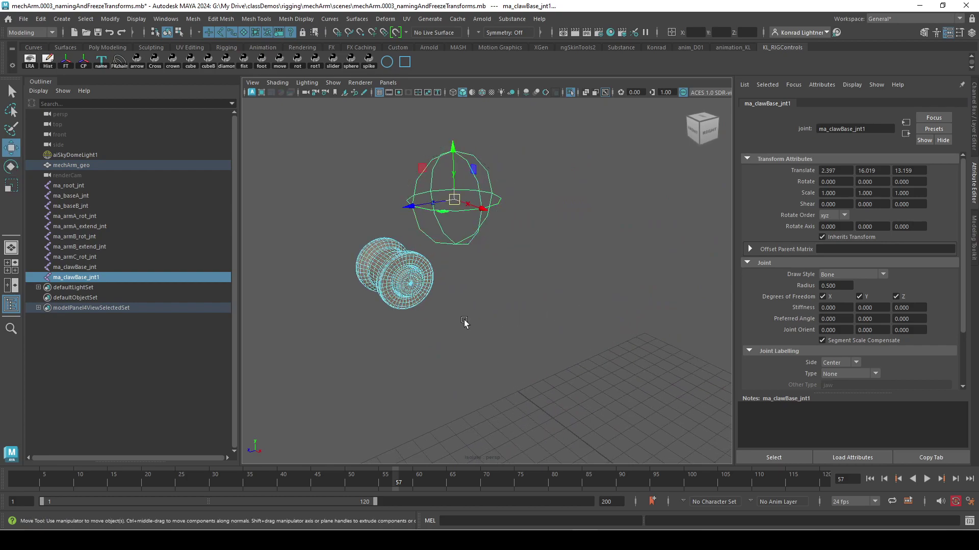
pyautogui.click(464, 322)
pyautogui.click(470, 193)
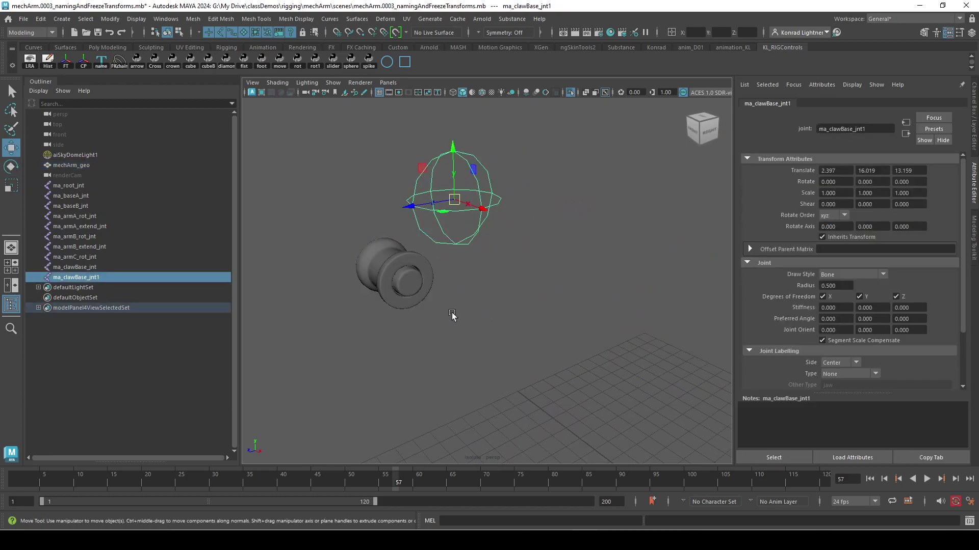
pyautogui.scroll(1, 347, 292)
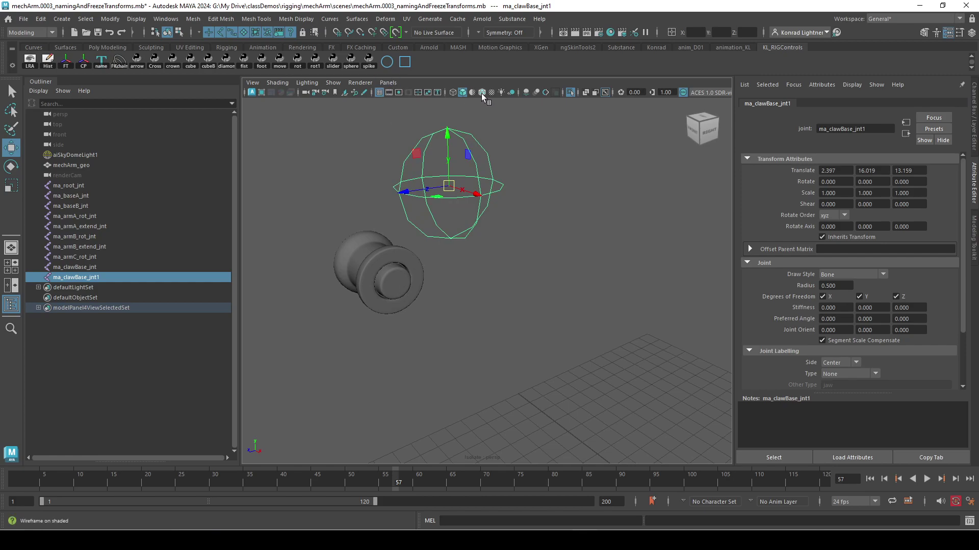
pyautogui.keyDown('alt'); pyautogui.moveTo(365, 266); pyautogui.dragTo(491, 265, button='middle'); pyautogui.keyUp('alt')
pyautogui.keyDown('alt'); pyautogui.moveTo(473, 258); pyautogui.dragTo(525, 259, button='right'); pyautogui.keyUp('alt')
pyautogui.keyDown('alt'); pyautogui.moveTo(604, 245); pyautogui.dragTo(507, 264, button='middle'); pyautogui.keyUp('alt')
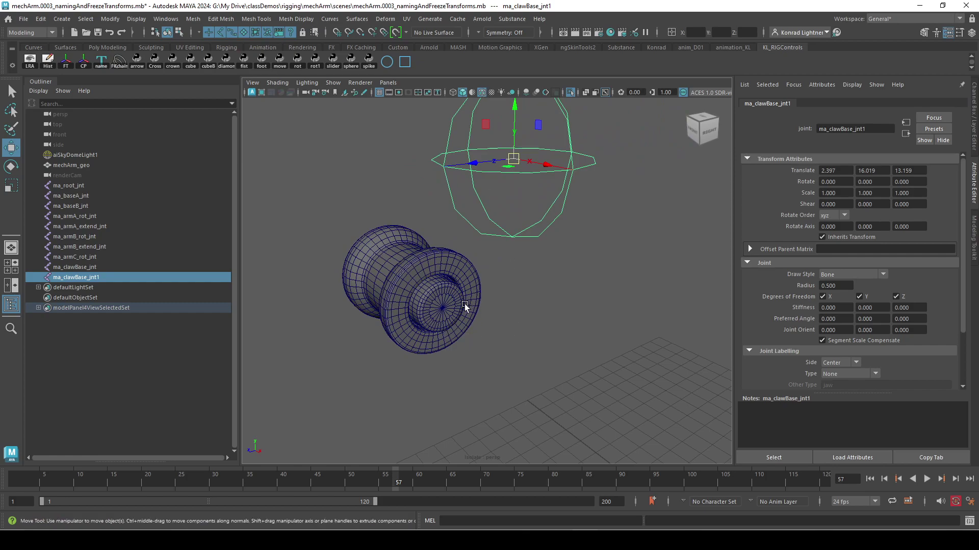
pyautogui.middleClick(447, 305)
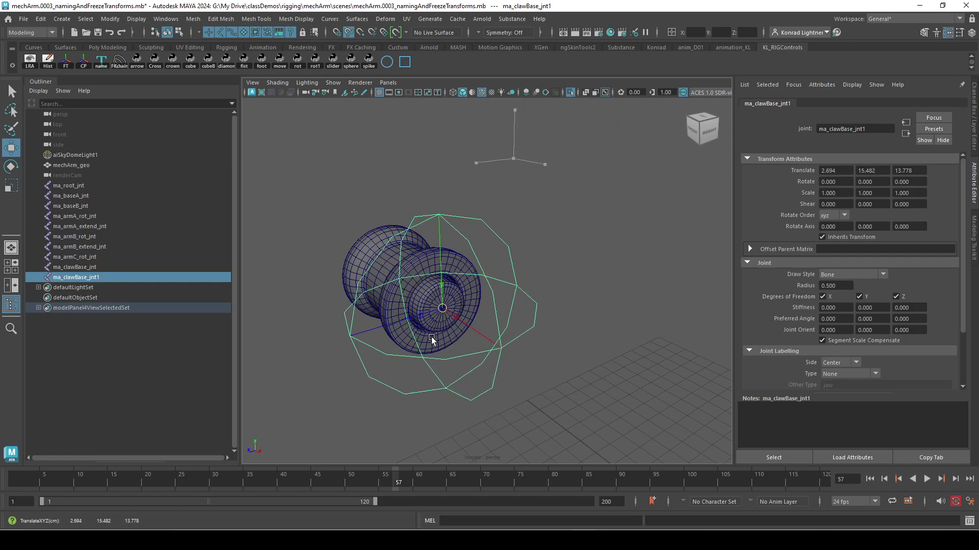
# Step: Slide the duplicated joint along X to the middle of the hinge cylinder, at Translate X about 2.402
pyautogui.keyDown('alt'); pyautogui.moveTo(450, 392); pyautogui.dragTo(518, 306); pyautogui.keyUp('alt')
pyautogui.press('f')
pyautogui.click(534, 282)
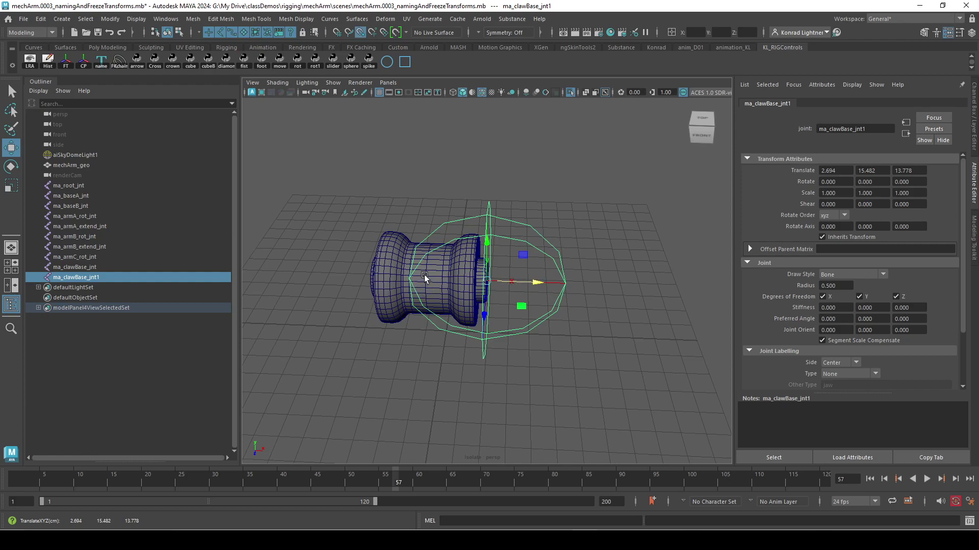
pyautogui.moveTo(425, 277); pyautogui.dragTo(429, 277, button='middle')
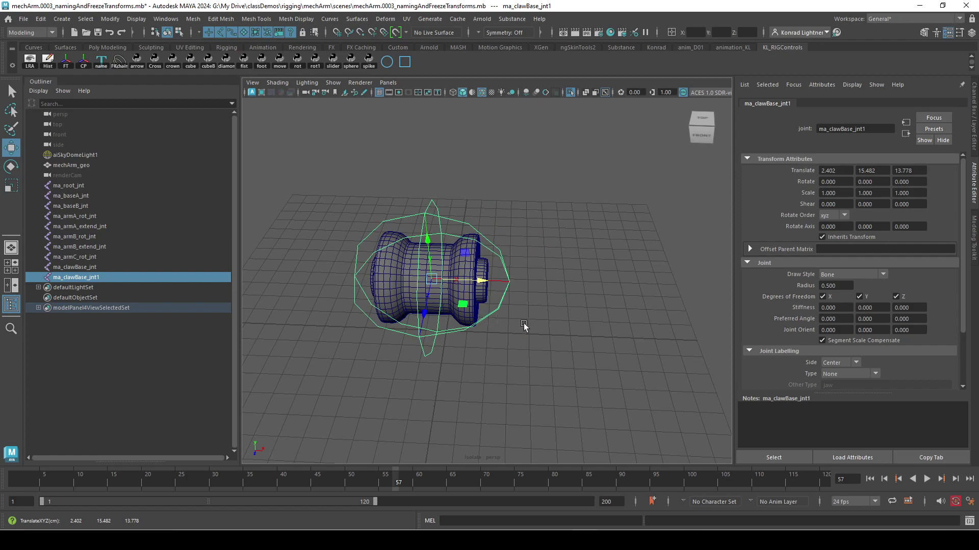
# Step: End the isolated view to bring back the whole mechanical arm, and duplicate the joint at the claw finger's hinge
pyautogui.keyDown('alt'); pyautogui.moveTo(530, 326); pyautogui.dragTo(657, 286); pyautogui.keyUp('alt')
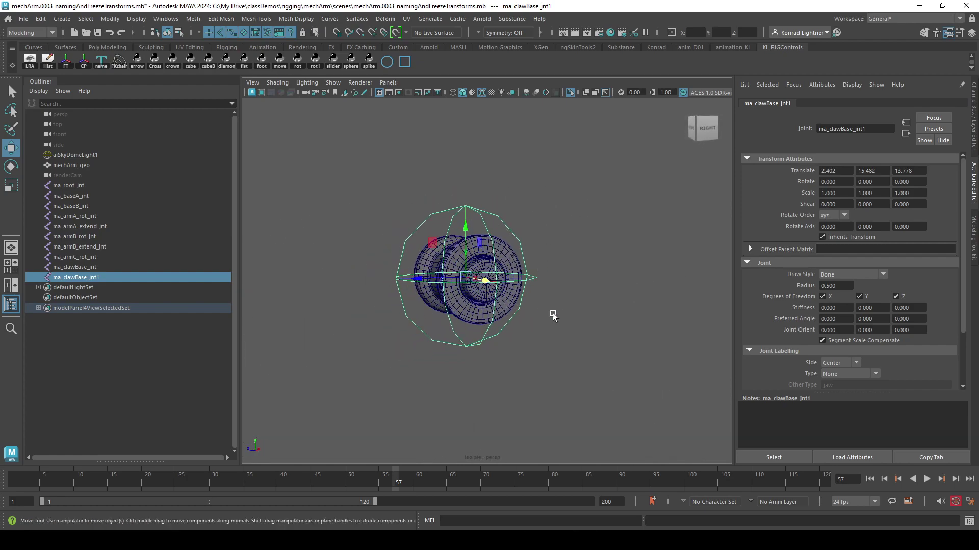
pyautogui.keyDown('alt'); pyautogui.moveTo(553, 317); pyautogui.dragTo(550, 270); pyautogui.keyUp('alt')
pyautogui.click(572, 96)
pyautogui.keyDown('alt'); pyautogui.moveTo(586, 301); pyautogui.dragTo(541, 336, button='right'); pyautogui.keyUp('alt')
pyautogui.keyDown('alt'); pyautogui.moveTo(540, 336); pyautogui.dragTo(467, 356); pyautogui.keyUp('alt')
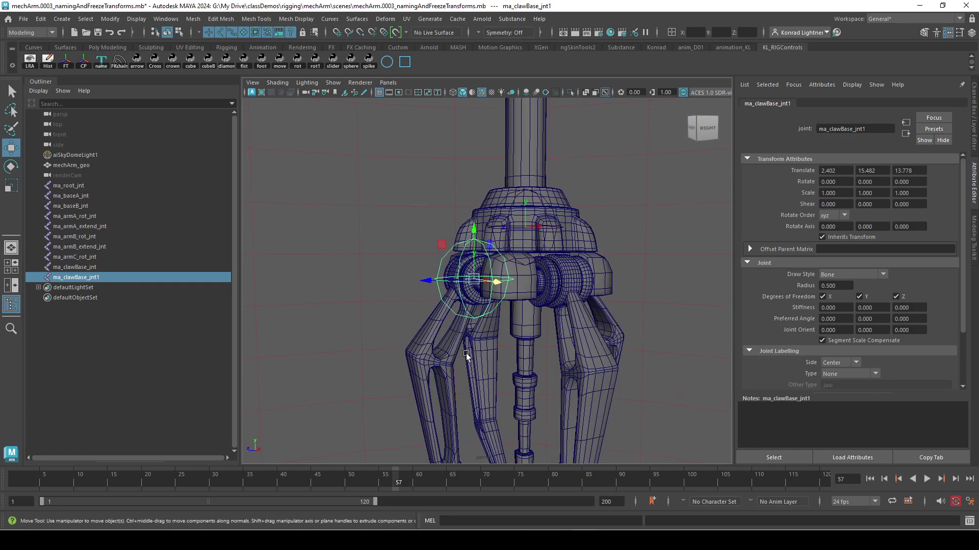
pyautogui.keyDown('alt'); pyautogui.moveTo(495, 377); pyautogui.dragTo(517, 275, button='middle'); pyautogui.keyUp('alt')
pyautogui.keyDown('alt'); pyautogui.moveTo(517, 273); pyautogui.dragTo(486, 335); pyautogui.keyUp('alt')
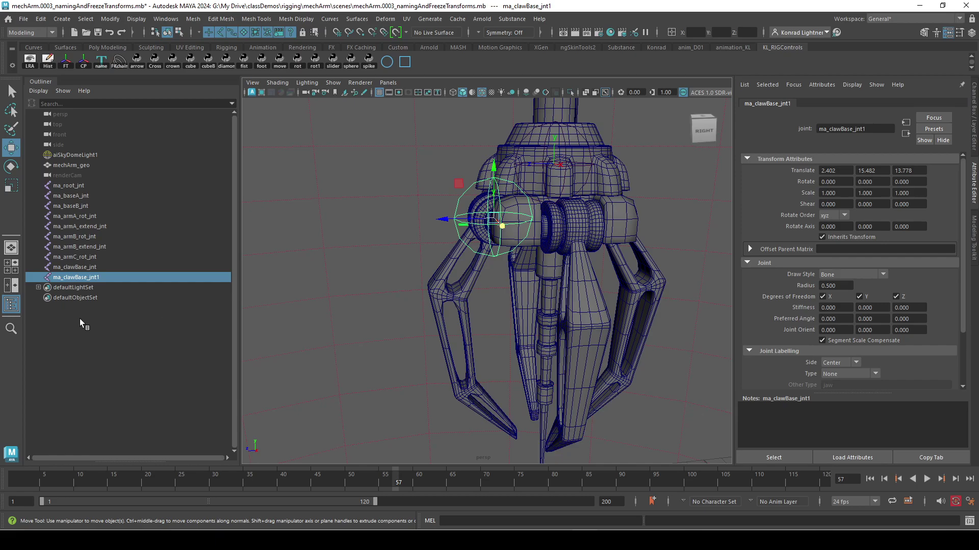
pyautogui.hotkey('ctrl', 'd')
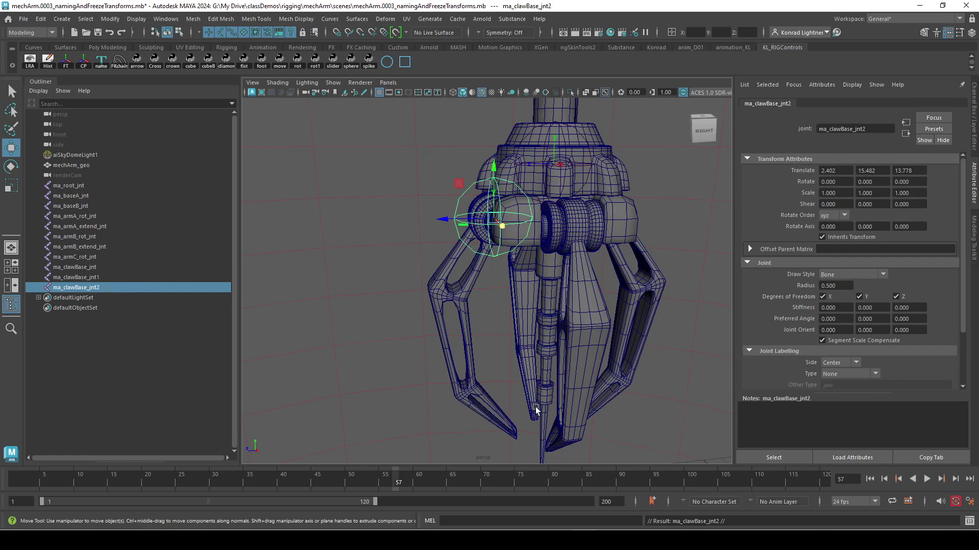
# Step: Move the duplicated joint down to the tip of the same claw finger, at Translate Y about 12.815 and Z about 13.498
pyautogui.keyDown('alt'); pyautogui.moveTo(637, 315); pyautogui.dragTo(429, 241); pyautogui.keyUp('alt')
pyautogui.hotkey('ctrl', 'z')
pyautogui.keyDown('alt'); pyautogui.moveTo(585, 334); pyautogui.dragTo(472, 241); pyautogui.keyUp('alt')
pyautogui.scroll(-10, 519, 382)
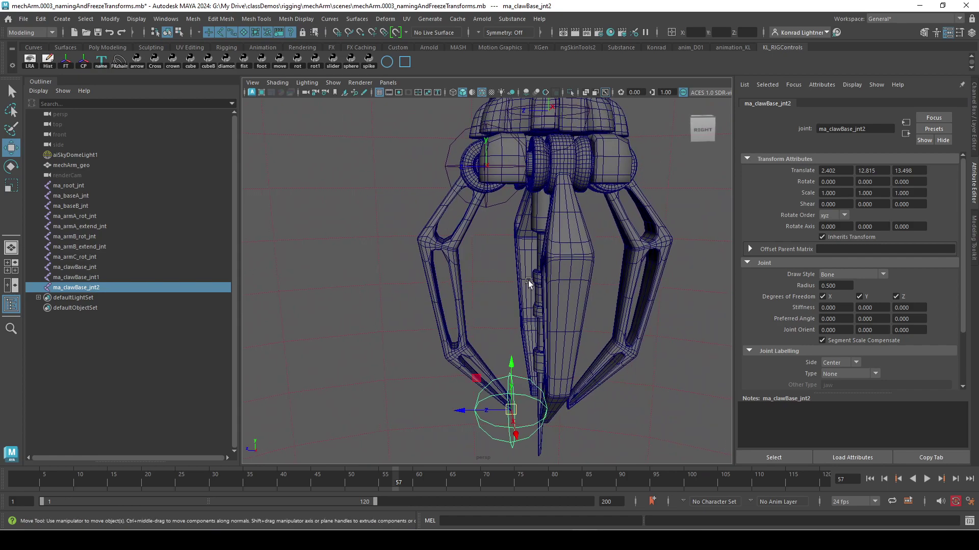
pyautogui.keyDown('alt'); pyautogui.moveTo(529, 281); pyautogui.dragTo(512, 309, button='middle'); pyautogui.keyUp('alt')
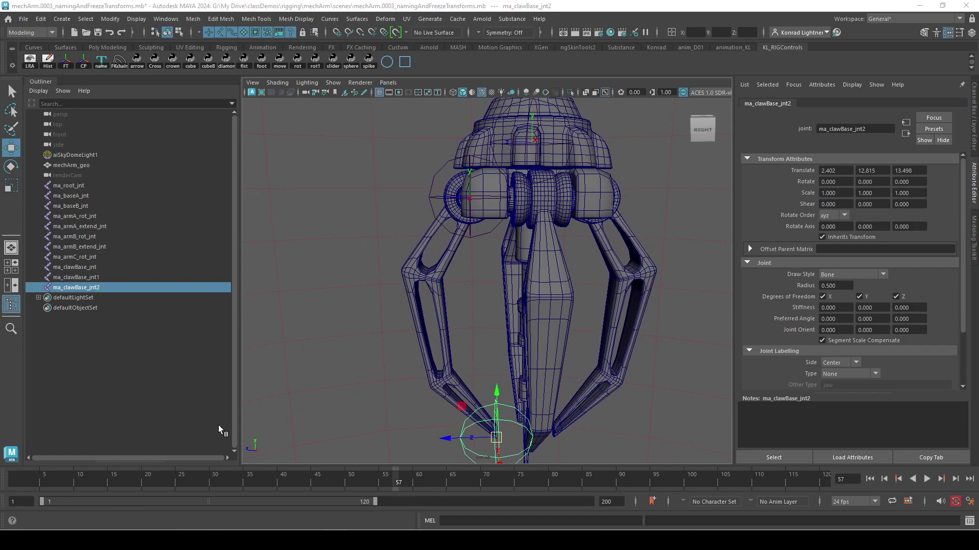
# Step: Examine the local axes of the finger's hinge joint and compare them with the joints along the rest of the arm
pyautogui.click(460, 202)
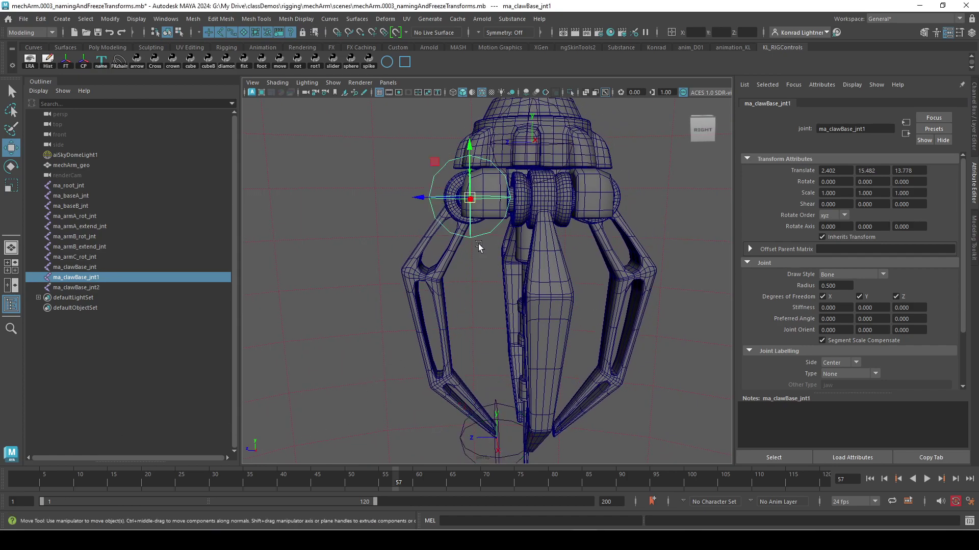
pyautogui.keyDown('alt'); pyautogui.moveTo(514, 326); pyautogui.dragTo(433, 321); pyautogui.keyUp('alt')
pyautogui.keyDown('alt'); pyautogui.moveTo(433, 322); pyautogui.dragTo(509, 330, button='right'); pyautogui.keyUp('alt')
pyautogui.keyDown('alt'); pyautogui.moveTo(492, 309); pyautogui.dragTo(473, 332, button='middle'); pyautogui.keyUp('alt')
pyautogui.keyDown('alt'); pyautogui.moveTo(473, 332); pyautogui.dragTo(422, 315, button='right'); pyautogui.keyUp('alt')
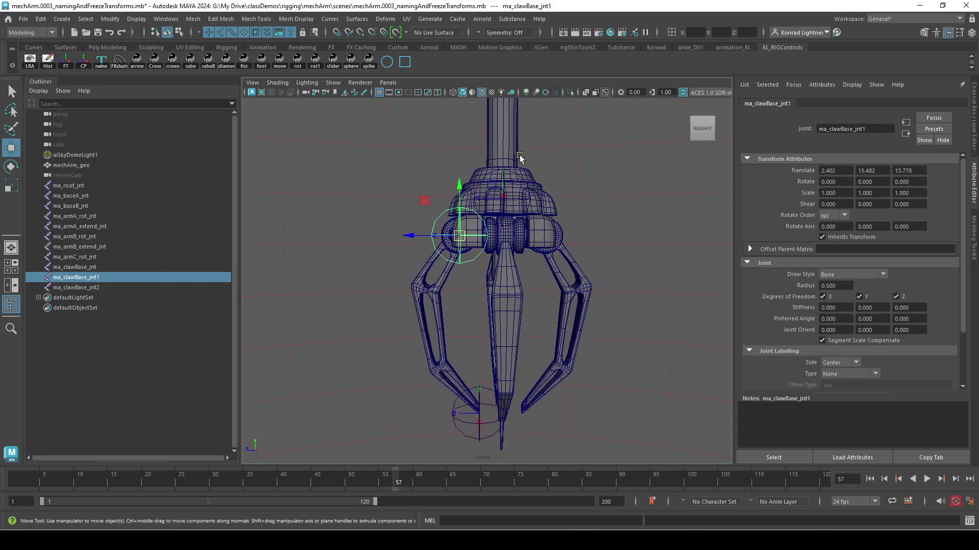
pyautogui.keyDown('alt'); pyautogui.moveTo(515, 154); pyautogui.dragTo(442, 296); pyautogui.keyUp('alt')
pyautogui.keyDown('alt'); pyautogui.moveTo(442, 296); pyautogui.dragTo(379, 308, button='middle'); pyautogui.keyUp('alt')
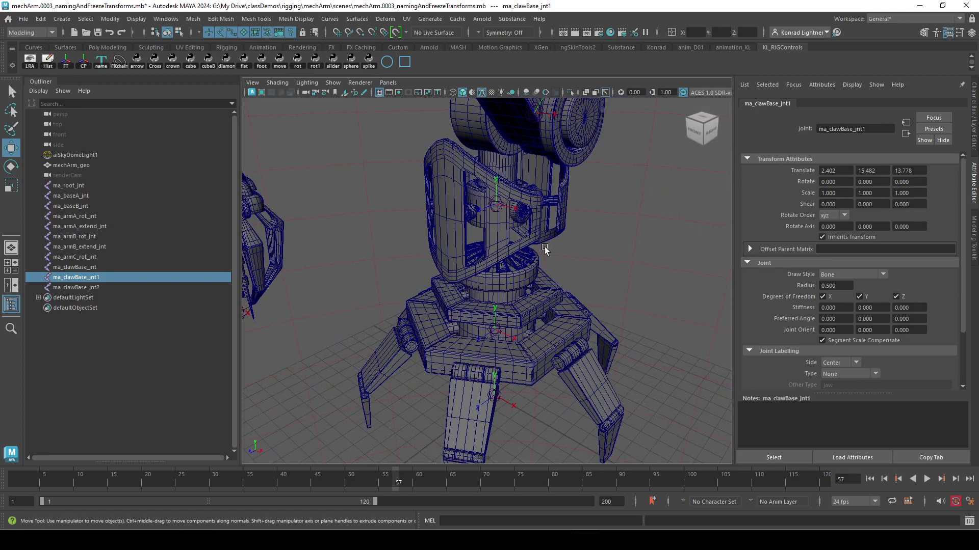
pyautogui.keyDown('alt'); pyautogui.moveTo(503, 218); pyautogui.dragTo(519, 292); pyautogui.keyUp('alt')
pyautogui.scroll(-5, 512, 219)
pyautogui.keyDown('alt'); pyautogui.moveTo(512, 219); pyautogui.dragTo(469, 216); pyautogui.keyUp('alt')
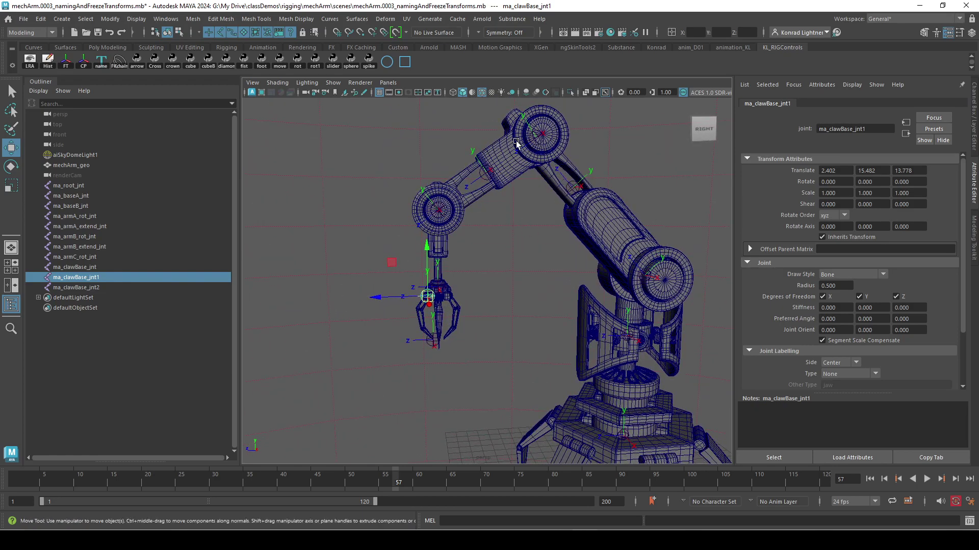
pyautogui.keyDown('alt'); pyautogui.moveTo(390, 283); pyautogui.dragTo(637, 356, button='right'); pyautogui.keyUp('alt')
pyautogui.keyDown('alt'); pyautogui.moveTo(360, 321); pyautogui.dragTo(466, 242, button='middle'); pyautogui.keyUp('alt')
pyautogui.keyDown('alt'); pyautogui.moveTo(373, 255); pyautogui.dragTo(414, 270, button='right'); pyautogui.keyUp('alt')
pyautogui.keyDown('alt'); pyautogui.moveTo(410, 250); pyautogui.dragTo(486, 182, button='middle'); pyautogui.keyUp('alt')
pyautogui.keyDown('alt'); pyautogui.moveTo(411, 162); pyautogui.dragTo(435, 171, button='right'); pyautogui.keyUp('alt')
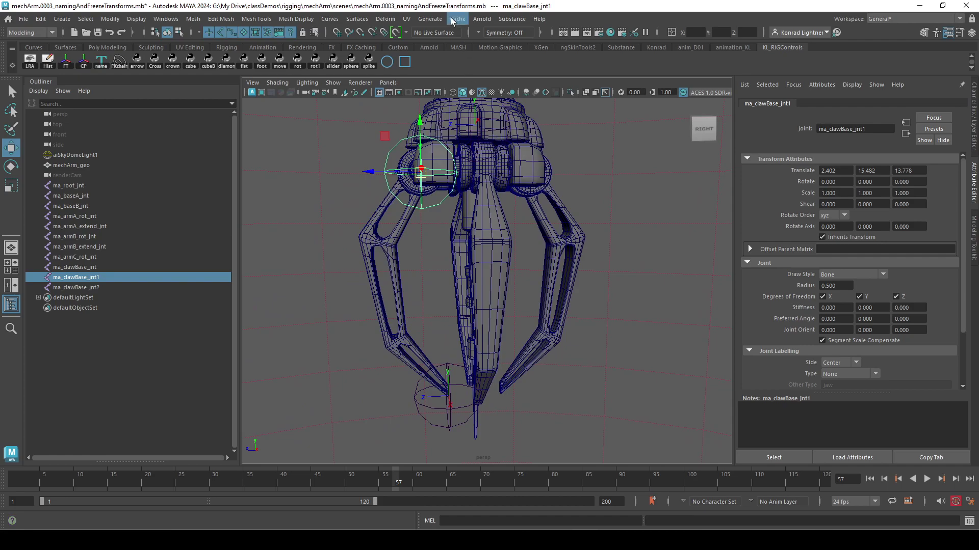
# Step: Switch to the Rigging command set, keep the constraint commands floating beside the viewport, and open the Aim Constraint options
pyautogui.click(32, 33)
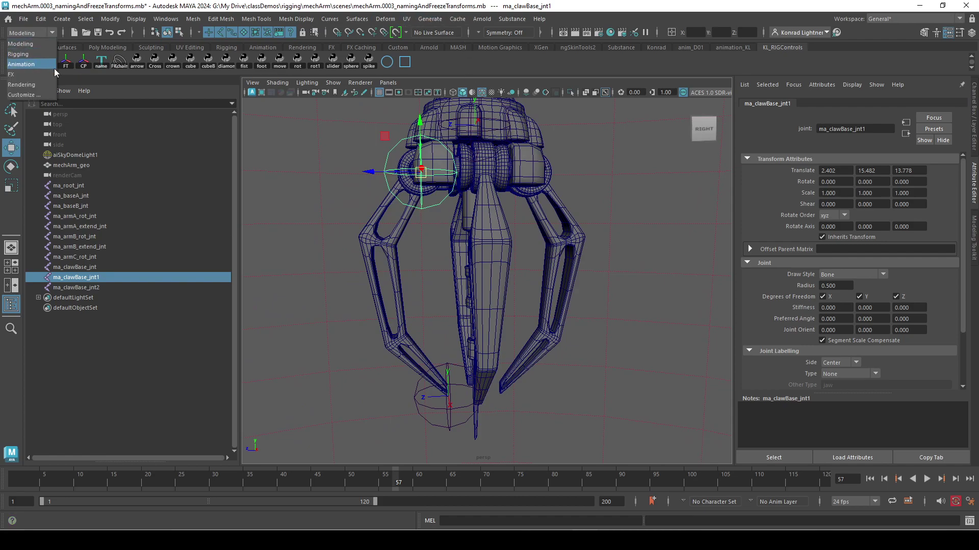
pyautogui.click(32, 54)
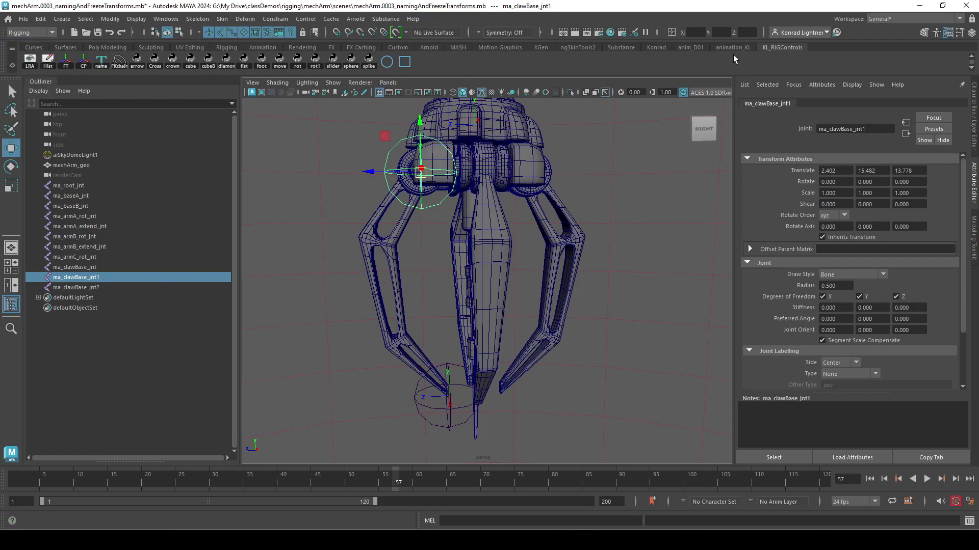
pyautogui.click(276, 19)
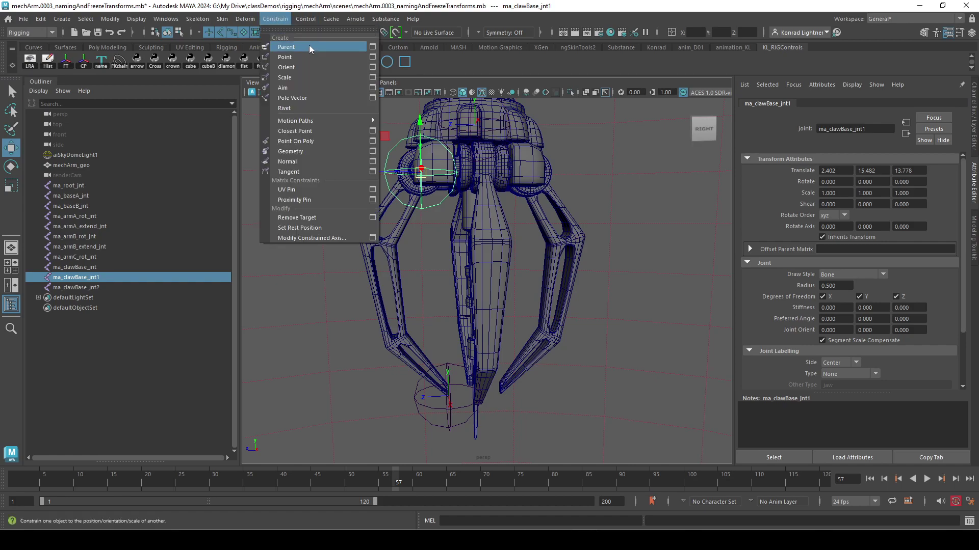
pyautogui.click(299, 34)
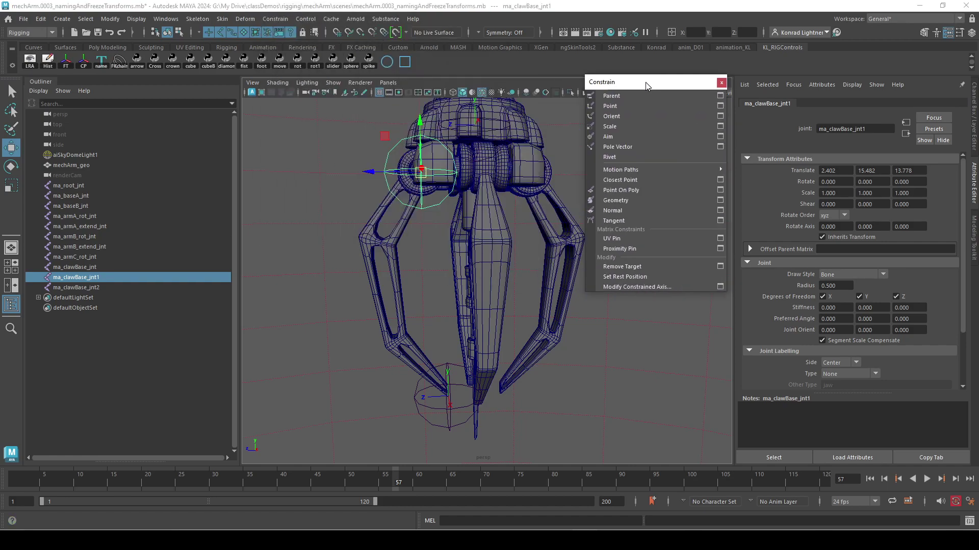
pyautogui.moveTo(681, 82); pyautogui.dragTo(729, 138)
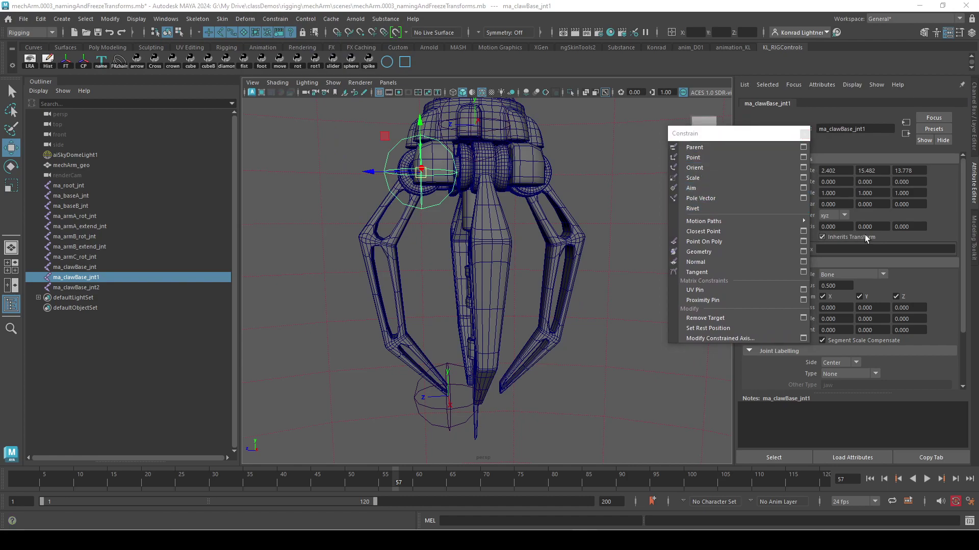
pyautogui.click(804, 189)
pyautogui.moveTo(660, 195); pyautogui.dragTo(824, 150)
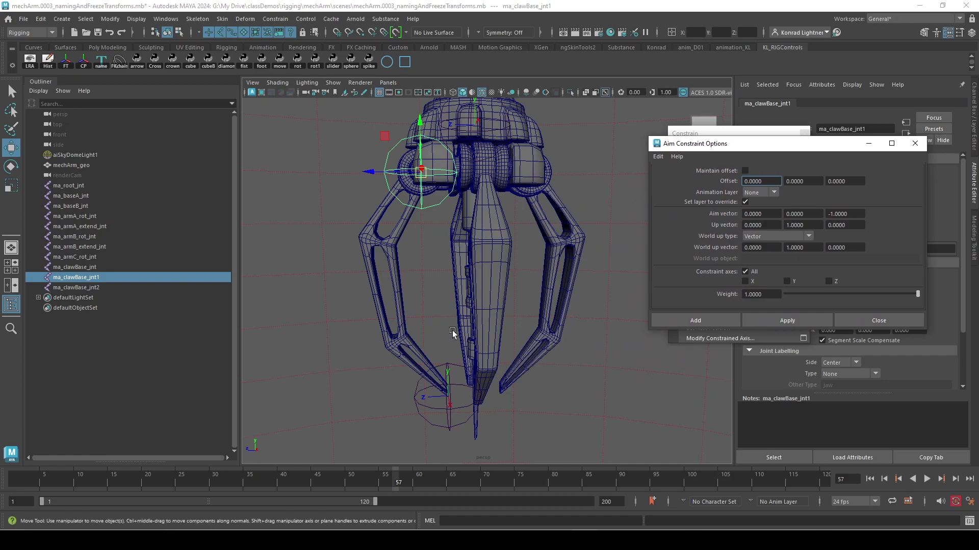
# Step: Aim the finger's hinge joint at the tip joint using an aim constraint with the aim vector's Z set to 1
pyautogui.click(446, 368)
pyautogui.click(429, 213)
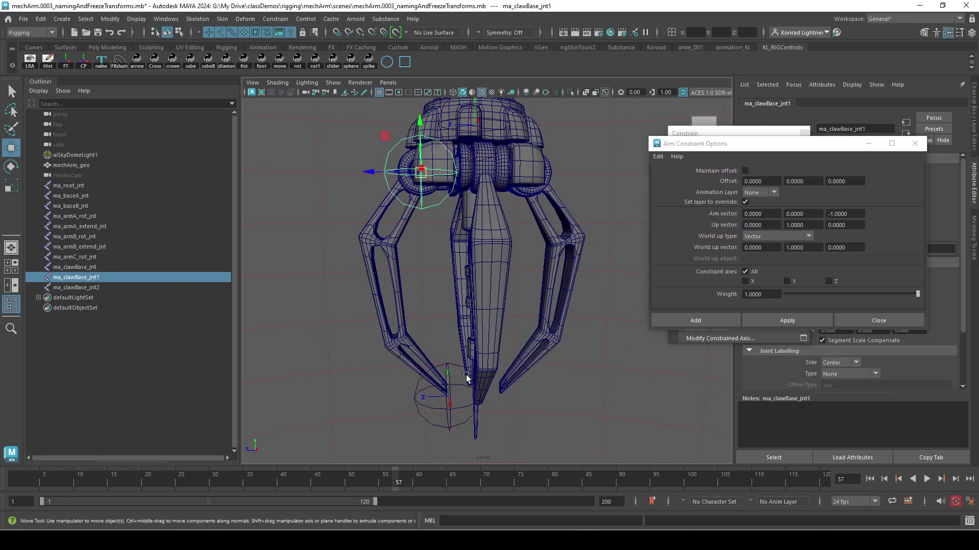
pyautogui.click(433, 215)
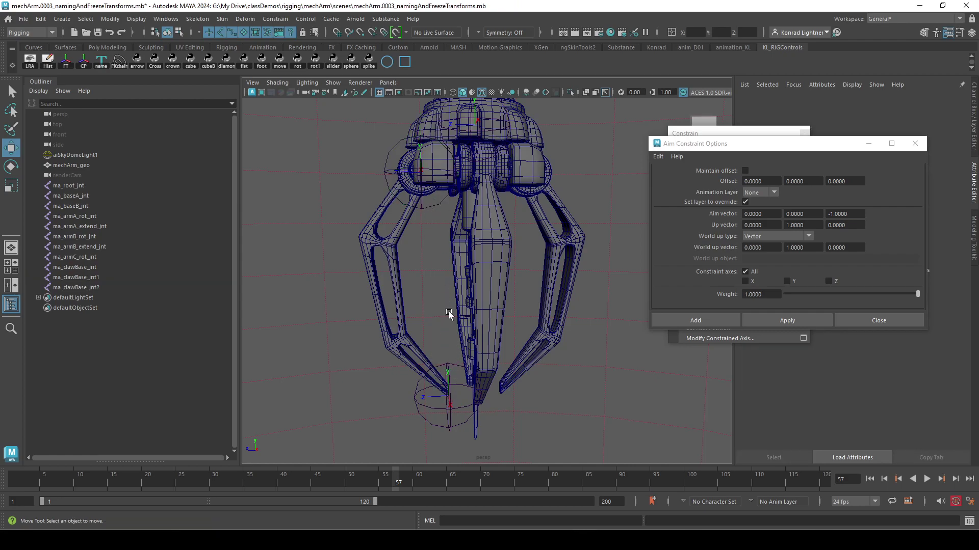
pyautogui.click(446, 365)
pyautogui.keyDown('shift'); pyautogui.click(432, 208); pyautogui.keyUp('shift')
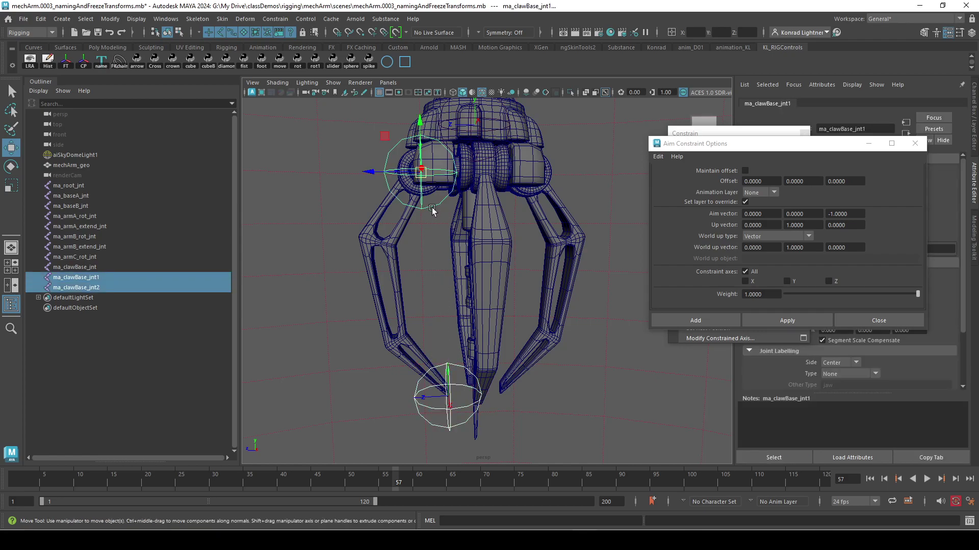
pyautogui.moveTo(850, 214); pyautogui.dragTo(764, 199)
pyautogui.write('1')
pyautogui.press('Return')
pyautogui.click(787, 321)
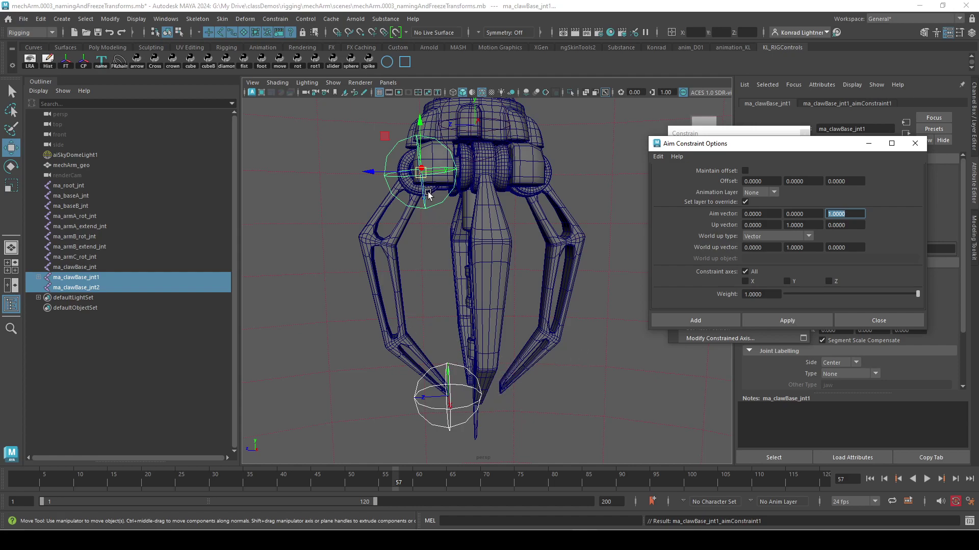
# Step: Delete the aim constraint node from under ma_clawBase_jnt1
pyautogui.click(82, 276)
pyautogui.click(38, 277)
pyautogui.click(69, 288)
pyautogui.press('Delete')
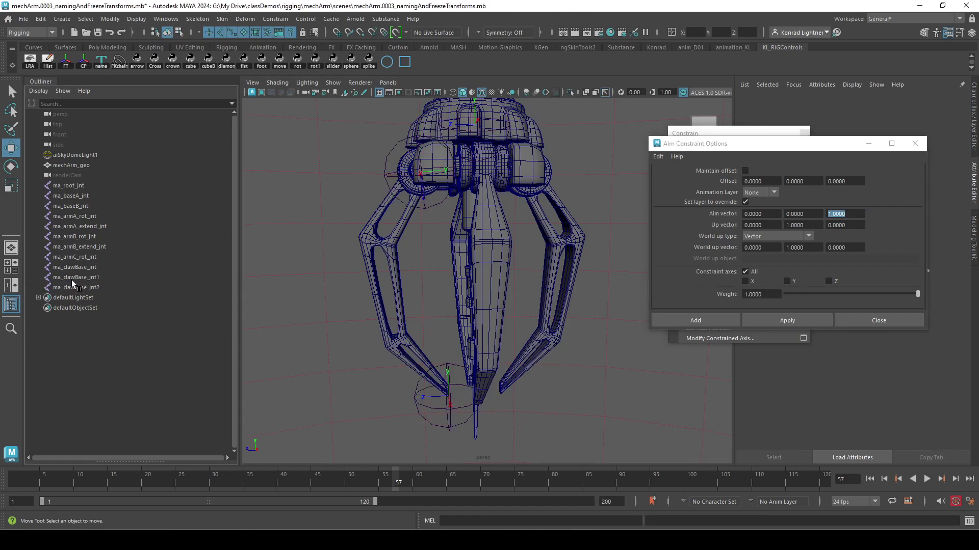
# Step: Rename the finger's hinge joint ma_clawA_rot_jnt
pyautogui.click(77, 279)
pyautogui.doubleClick(79, 279)
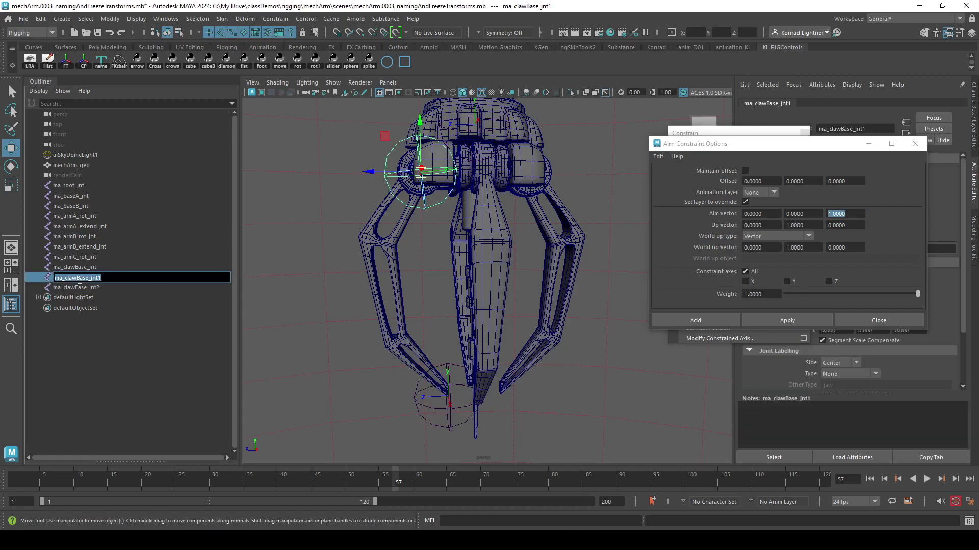
pyautogui.click(88, 278)
pyautogui.press('BackSpace')
pyautogui.press('Return')
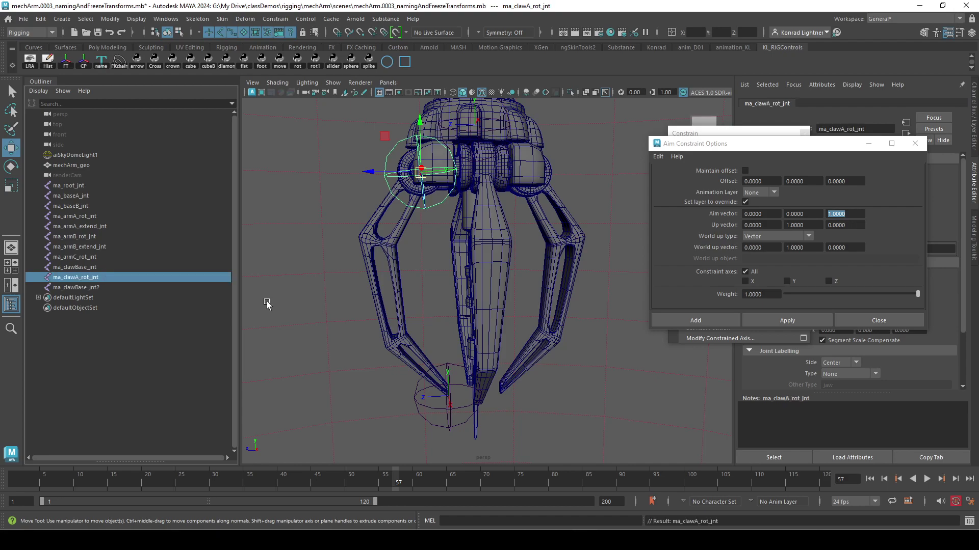
# Step: Rename the fingertip joint ma_clawA_tip_jnt and parent it under ma_clawA_rot_jnt
pyautogui.doubleClick(85, 278)
pyautogui.hotkey('ctrl', 'c')
pyautogui.doubleClick(87, 288)
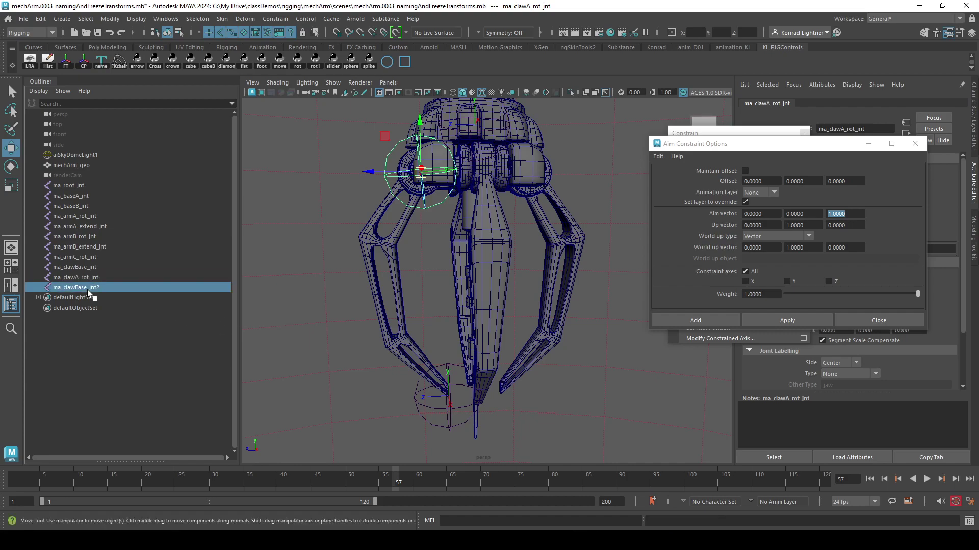
pyautogui.hotkey('ctrl', 'v')
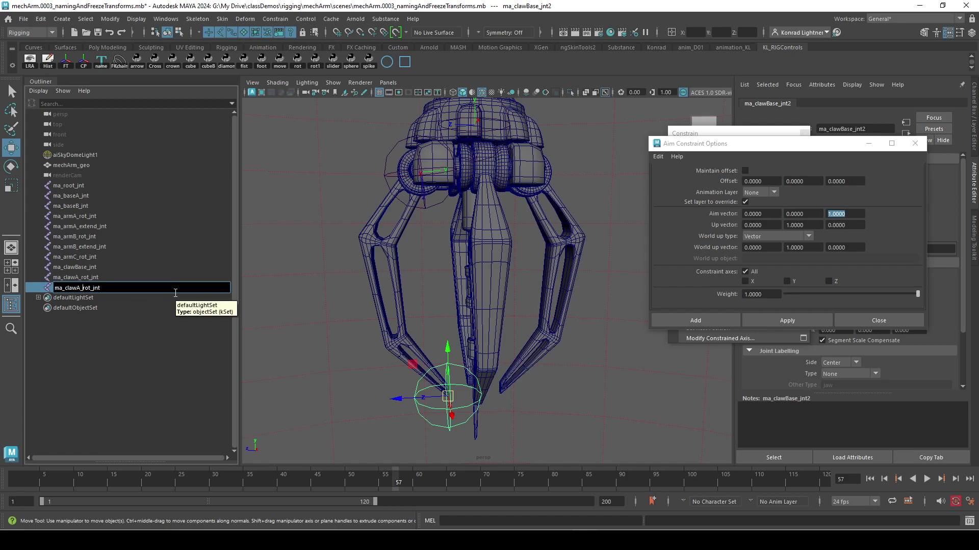
pyautogui.press('Return')
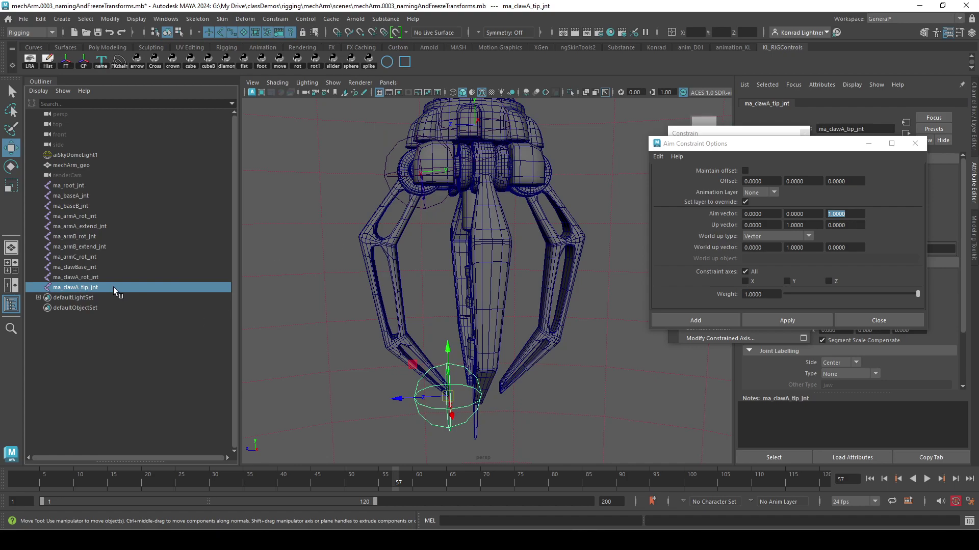
pyautogui.moveTo(96, 289); pyautogui.dragTo(97, 277, button='middle')
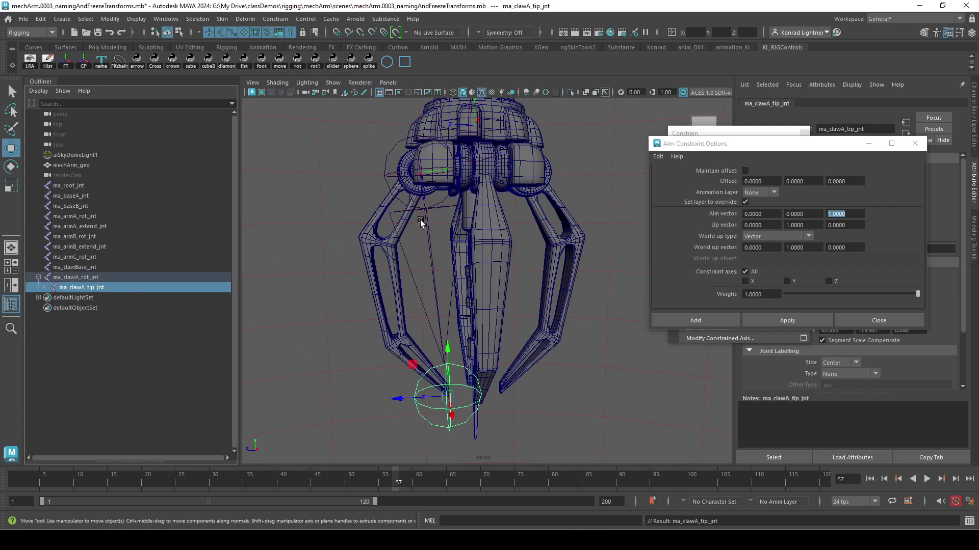
# Step: Select ma_clawA_rot_jnt with the Rotate tool and clear the Aim Constraint options and floating constraint commands away
pyautogui.keyDown('alt'); pyautogui.moveTo(430, 338); pyautogui.dragTo(449, 349); pyautogui.keyUp('alt')
pyautogui.click(71, 279)
pyautogui.press('e')
pyautogui.keyDown('alt'); pyautogui.moveTo(367, 201); pyautogui.dragTo(432, 343); pyautogui.keyUp('alt')
pyautogui.click(869, 144)
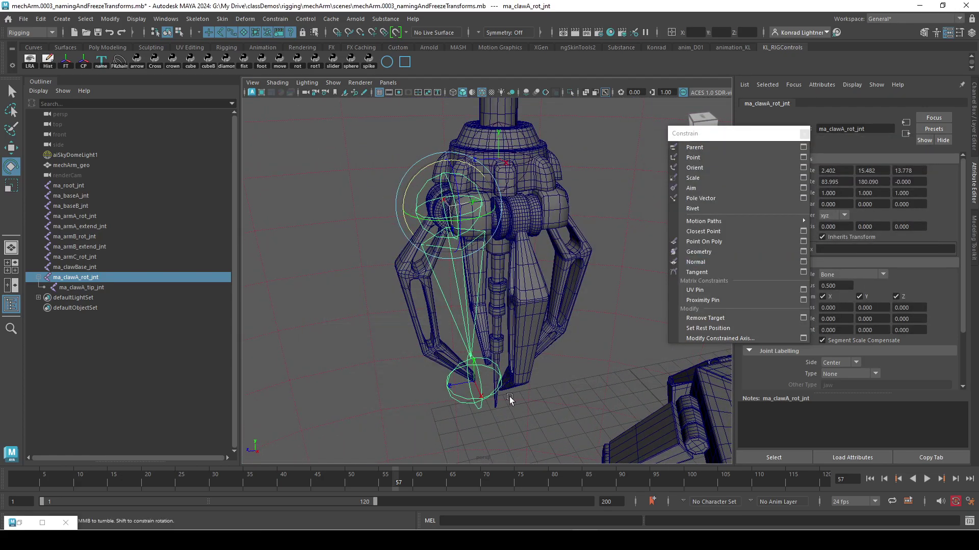
pyautogui.keyDown('alt'); pyautogui.moveTo(509, 396); pyautogui.dragTo(449, 390); pyautogui.keyUp('alt')
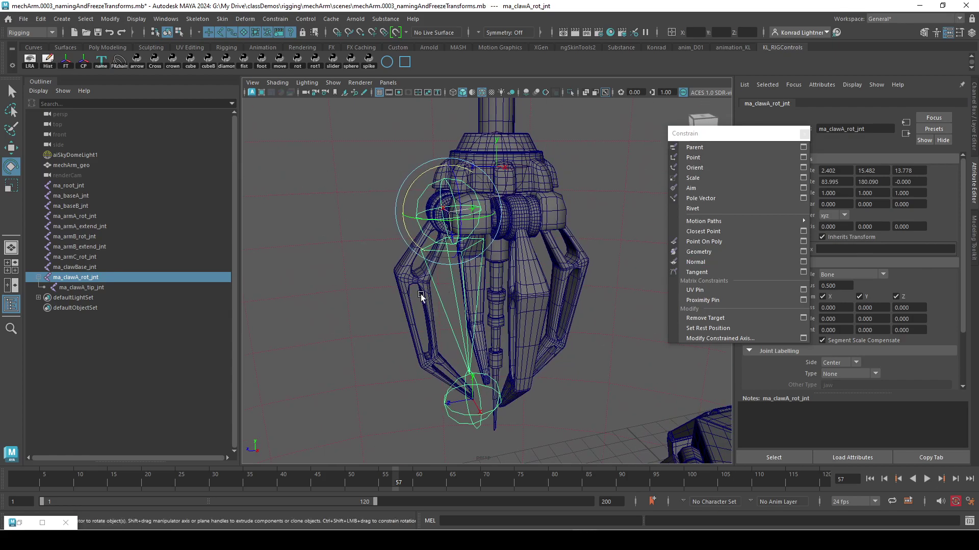
pyautogui.keyDown('alt'); pyautogui.moveTo(420, 294); pyautogui.dragTo(389, 292); pyautogui.keyUp('alt')
pyautogui.click(804, 134)
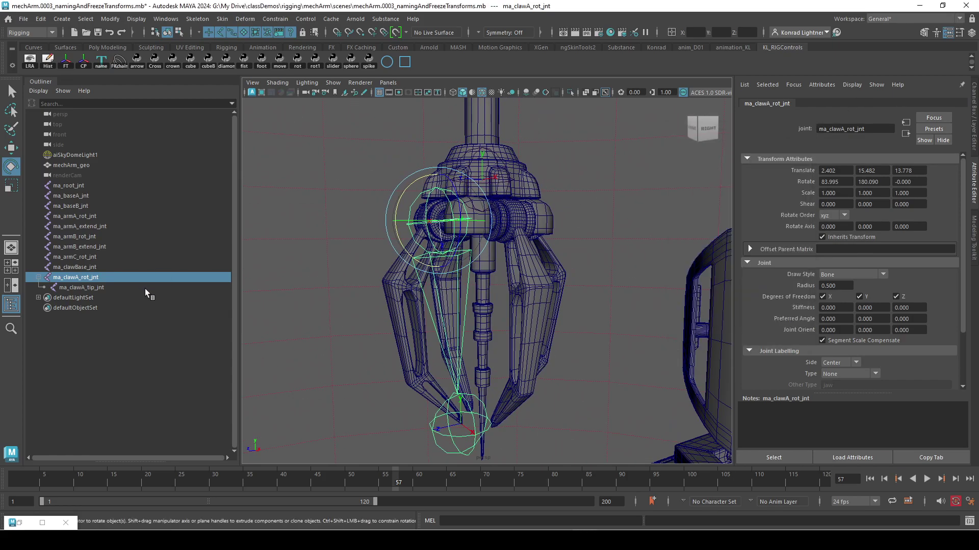
# Step: Switch to the Move tool and group the ma_clawA_rot_jnt joint chain
pyautogui.keyDown('alt'); pyautogui.moveTo(412, 223); pyautogui.dragTo(427, 257, button='middle'); pyautogui.keyUp('alt')
pyautogui.keyDown('alt'); pyautogui.moveTo(427, 257); pyautogui.dragTo(453, 281, button='right'); pyautogui.keyUp('alt')
pyautogui.press('w')
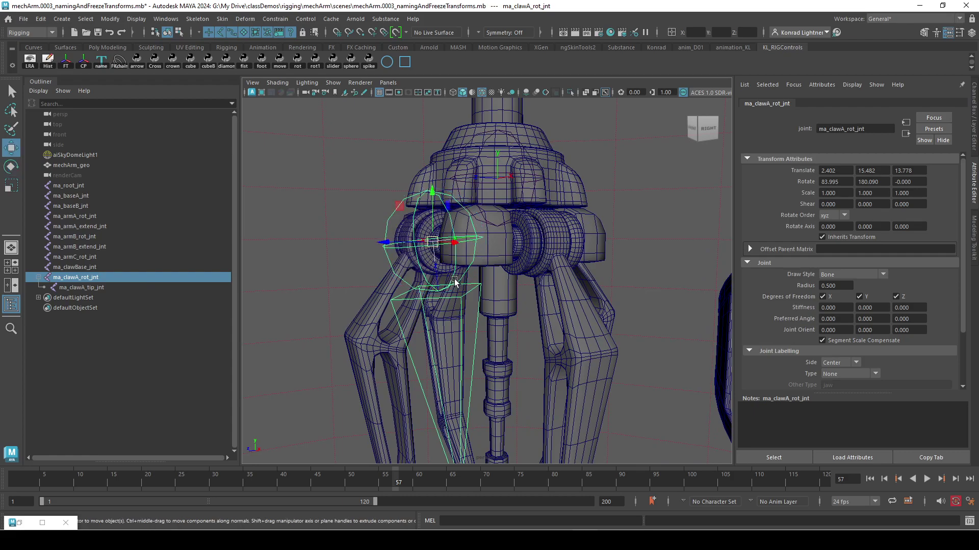
pyautogui.keyDown('alt'); pyautogui.moveTo(609, 274); pyautogui.dragTo(454, 125); pyautogui.keyUp('alt')
pyautogui.keyDown('alt'); pyautogui.moveTo(637, 205); pyautogui.dragTo(438, 224); pyautogui.keyUp('alt')
pyautogui.keyDown('alt'); pyautogui.moveTo(520, 238); pyautogui.dragTo(521, 283); pyautogui.keyUp('alt')
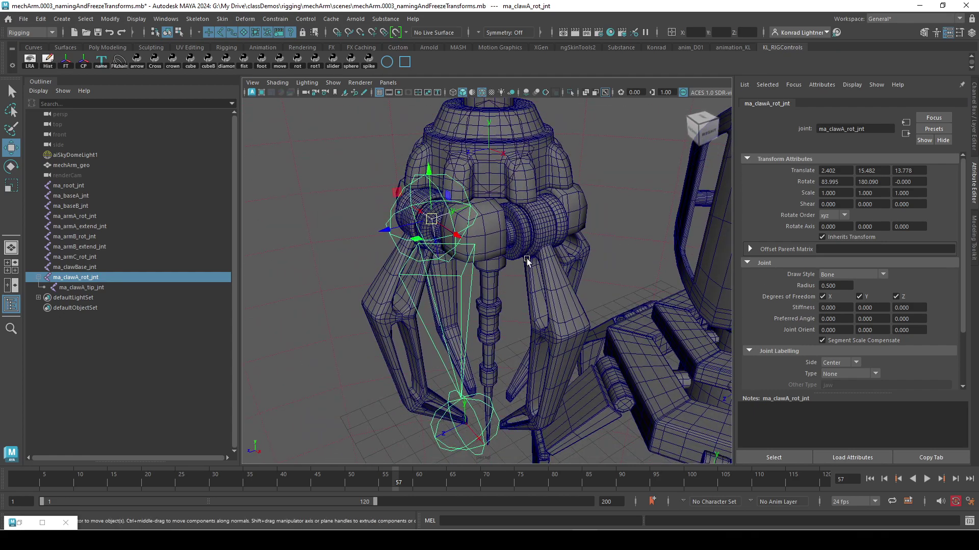
pyautogui.keyDown('alt'); pyautogui.moveTo(495, 254); pyautogui.dragTo(533, 245); pyautogui.keyUp('alt')
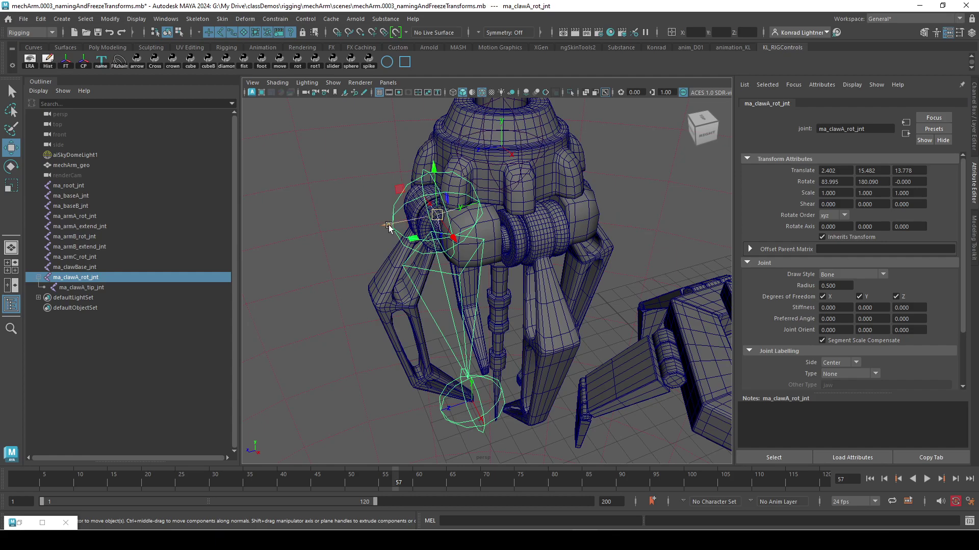
pyautogui.keyDown('alt'); pyautogui.moveTo(677, 249); pyautogui.dragTo(572, 264); pyautogui.keyUp('alt')
pyautogui.keyDown('alt'); pyautogui.moveTo(572, 264); pyautogui.dragTo(628, 280, button='right'); pyautogui.keyUp('alt')
pyautogui.keyDown('alt'); pyautogui.moveTo(628, 281); pyautogui.dragTo(639, 282); pyautogui.keyUp('alt')
pyautogui.hotkey('ctrl', 'g')
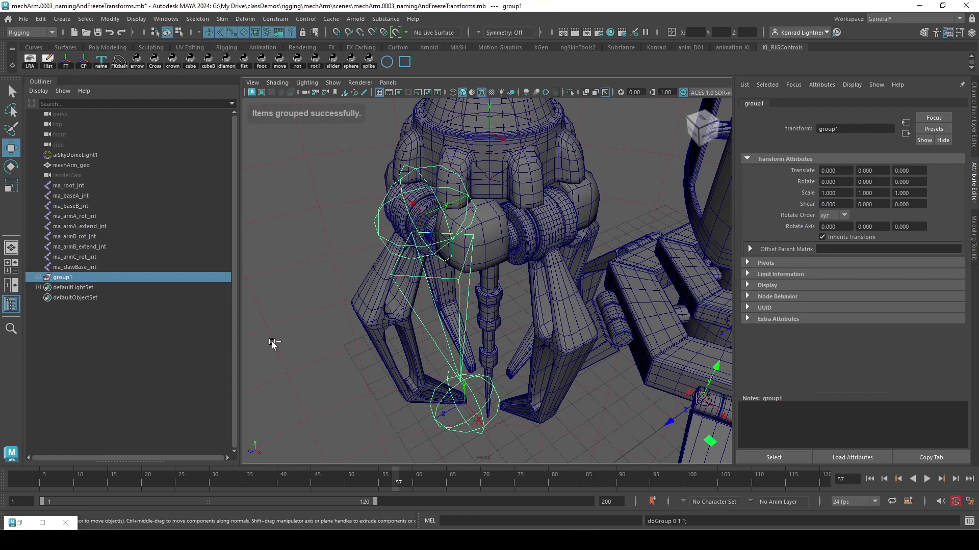
# Step: Expand group1 and select the faces of the claw's central base piece on mechArm_geo in face mode
pyautogui.click(38, 277)
pyautogui.keyDown('alt'); pyautogui.moveTo(520, 375); pyautogui.dragTo(589, 387); pyautogui.keyUp('alt')
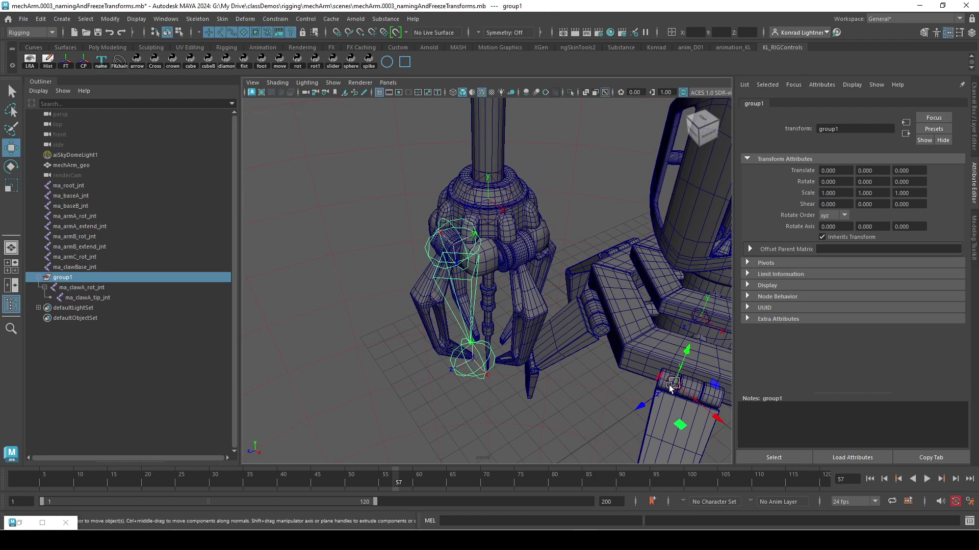
pyautogui.keyDown('alt'); pyautogui.moveTo(455, 334); pyautogui.dragTo(488, 270); pyautogui.keyUp('alt')
pyautogui.moveTo(488, 241); pyautogui.dragTo(493, 263, button='right')
pyautogui.hotkey('ctrl', 'z')
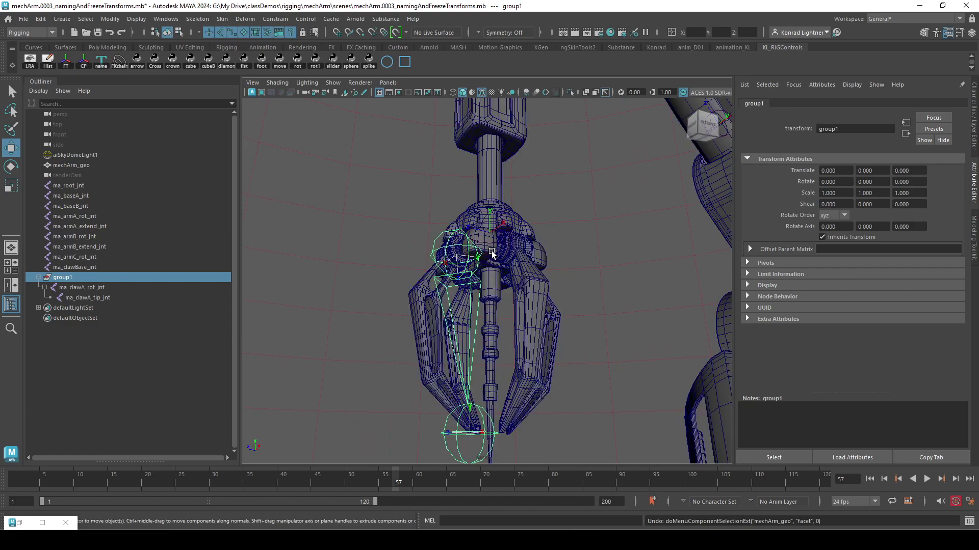
pyautogui.click(492, 254)
pyautogui.click(512, 270)
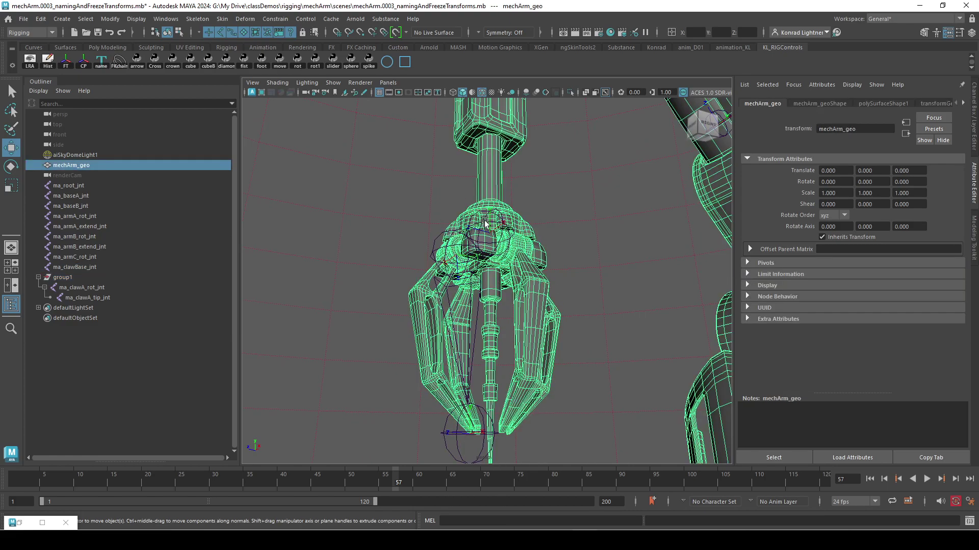
pyautogui.moveTo(502, 204); pyautogui.dragTo(500, 229, button='right')
pyautogui.doubleClick(478, 247)
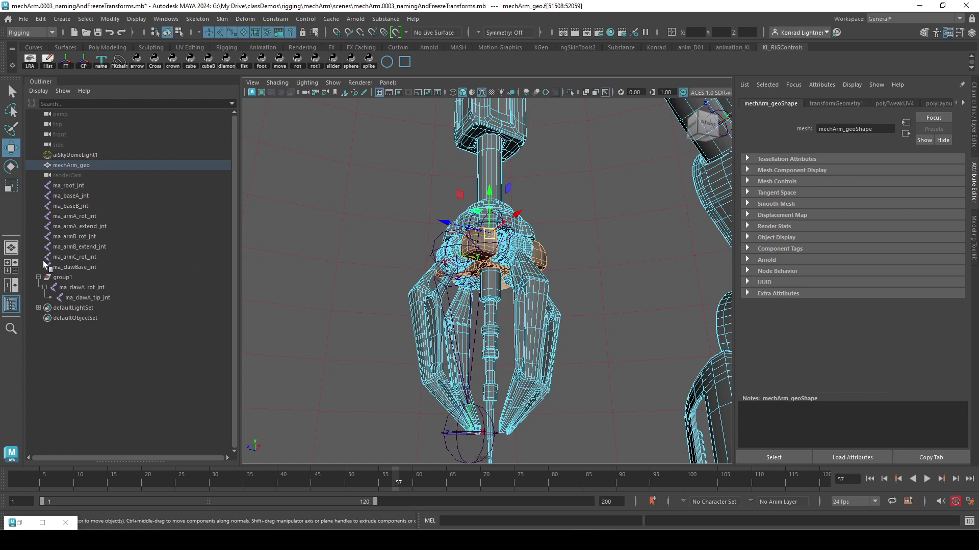
# Step: Add group1 to the face selection, isolate both in the viewport, and clear the selection
pyautogui.click(68, 277)
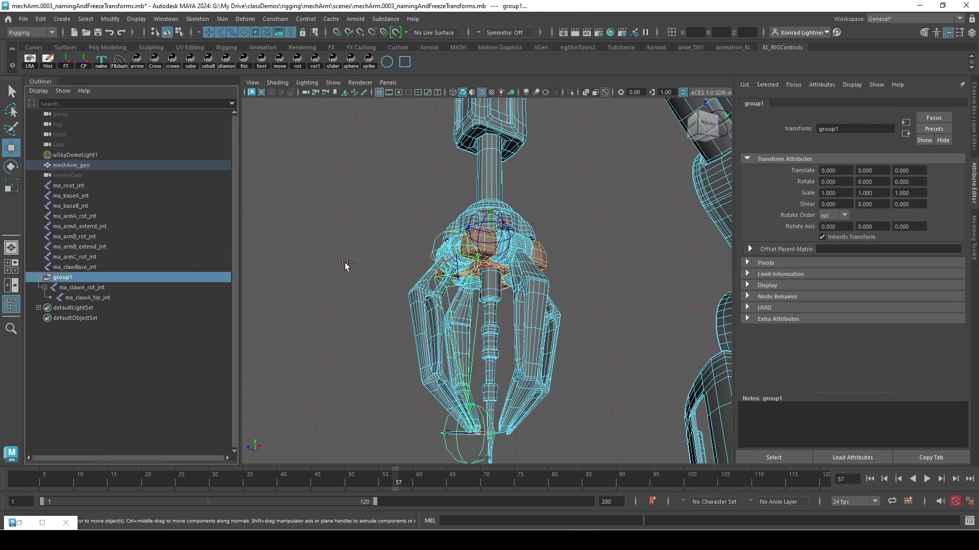
pyautogui.click(570, 92)
pyautogui.keyDown('alt'); pyautogui.moveTo(561, 197); pyautogui.dragTo(547, 299); pyautogui.keyUp('alt')
pyautogui.click(588, 213)
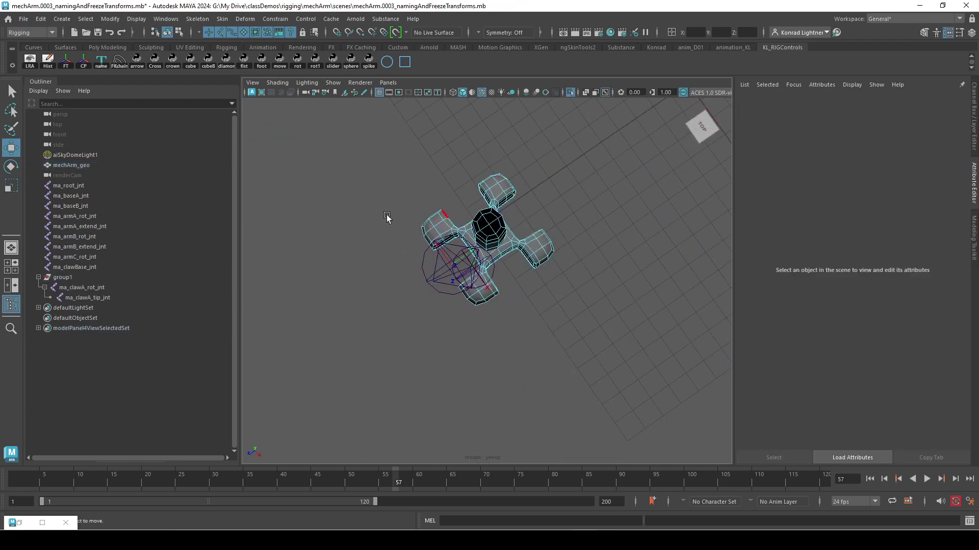
# Step: Move group1's pivot onto the top of the isolated claw base's central column
pyautogui.click(110, 277)
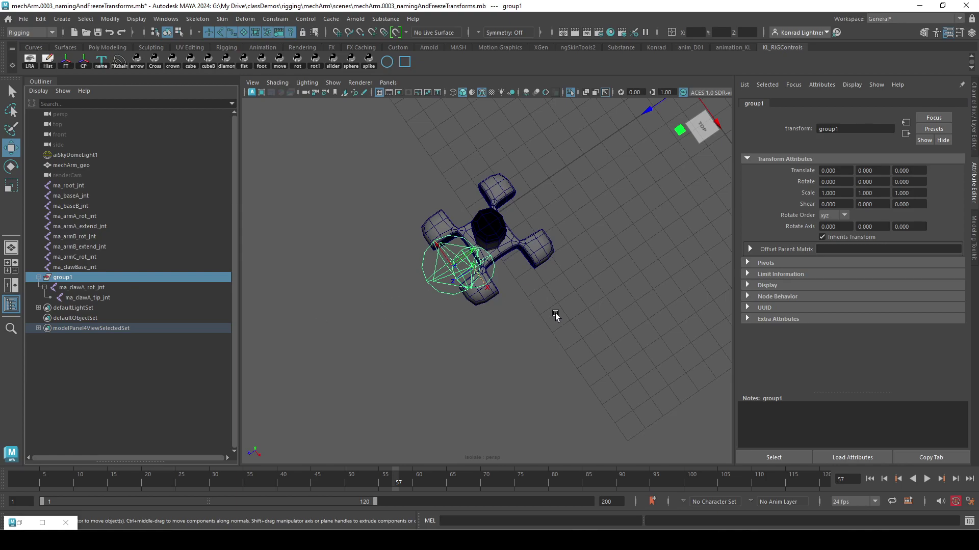
pyautogui.keyDown('alt'); pyautogui.moveTo(555, 313); pyautogui.dragTo(557, 258); pyautogui.keyUp('alt')
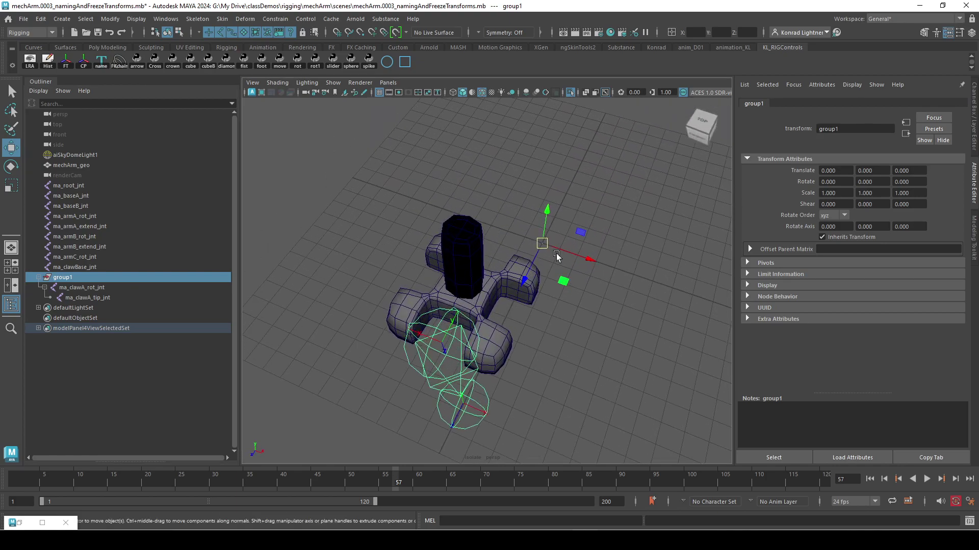
pyautogui.press('d')
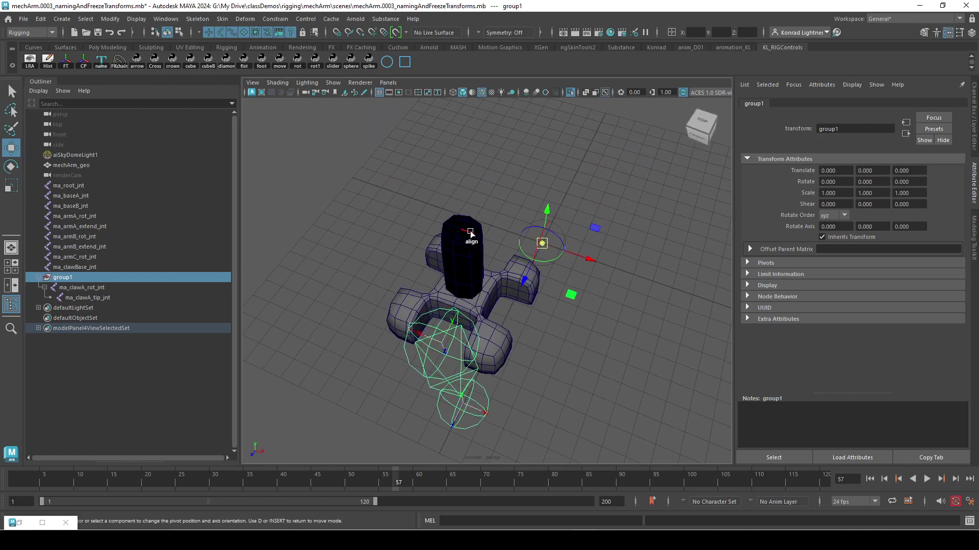
pyautogui.click(473, 233)
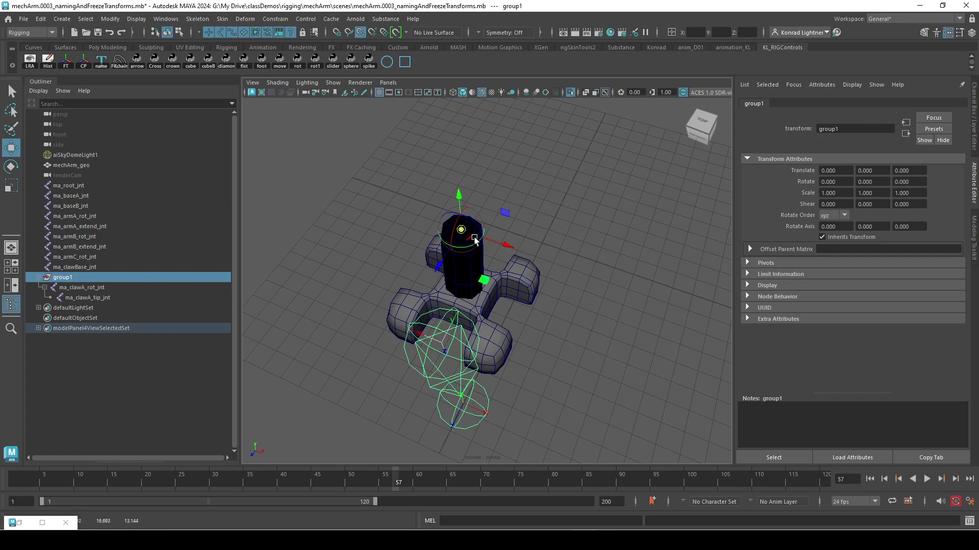
# Step: Test rotating group1 around the central column and undo the rotations and the pivot placement
pyautogui.keyDown('alt'); pyautogui.moveTo(647, 280); pyautogui.dragTo(516, 333); pyautogui.keyUp('alt')
pyautogui.press('e')
pyautogui.moveTo(504, 230); pyautogui.dragTo(563, 118)
pyautogui.hotkey('ctrl', 'z')
pyautogui.click(565, 224)
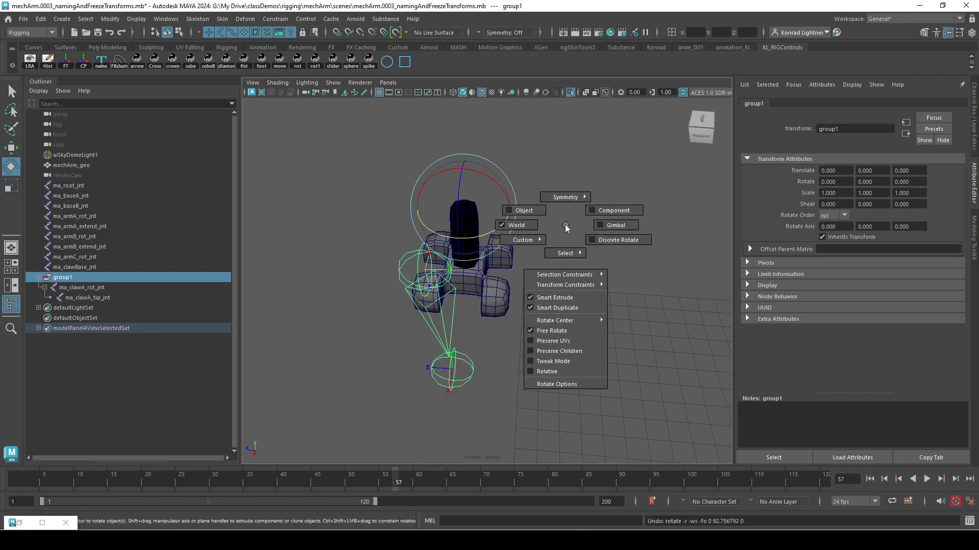
pyautogui.moveTo(565, 224); pyautogui.dragTo(593, 237)
pyautogui.moveTo(468, 237); pyautogui.dragTo(359, 149)
pyautogui.hotkey('ctrl', 'z')
pyautogui.keyDown('alt'); pyautogui.moveTo(447, 284); pyautogui.dragTo(581, 82); pyautogui.keyUp('alt')
pyautogui.hotkey('ctrl', 'z')
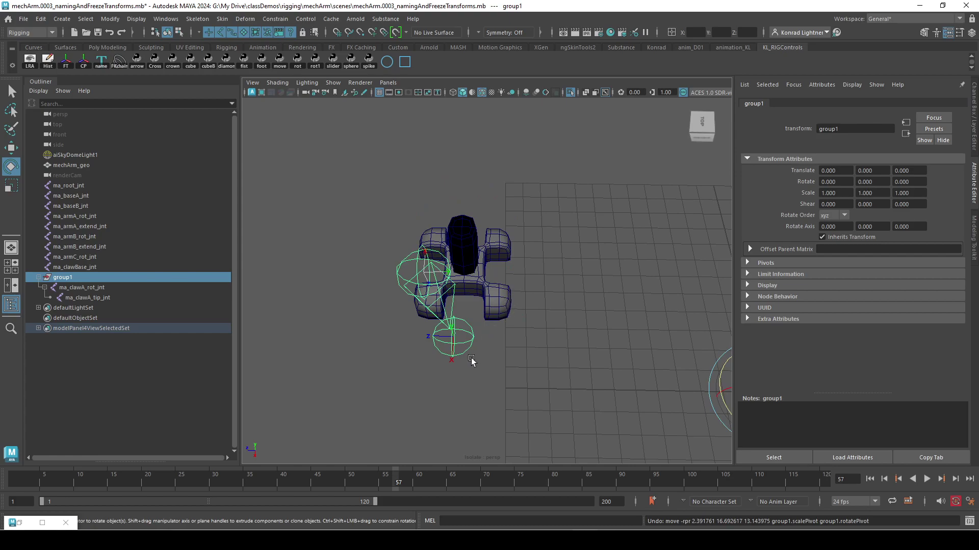
# Step: Vertex-snap group1's pivot to the top centre of the claw base's column and turn off the viewport isolation
pyautogui.keyDown('alt'); pyautogui.moveTo(466, 369); pyautogui.dragTo(390, 342); pyautogui.keyUp('alt')
pyautogui.press('w')
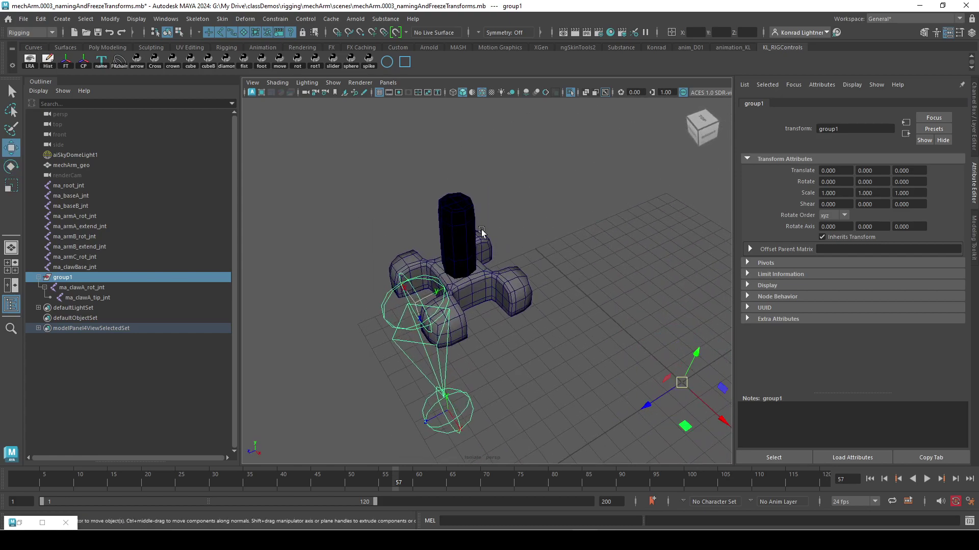
pyautogui.press('d')
pyautogui.press('v')
pyautogui.moveTo(463, 206); pyautogui.dragTo(456, 203, button='middle')
pyautogui.press('e')
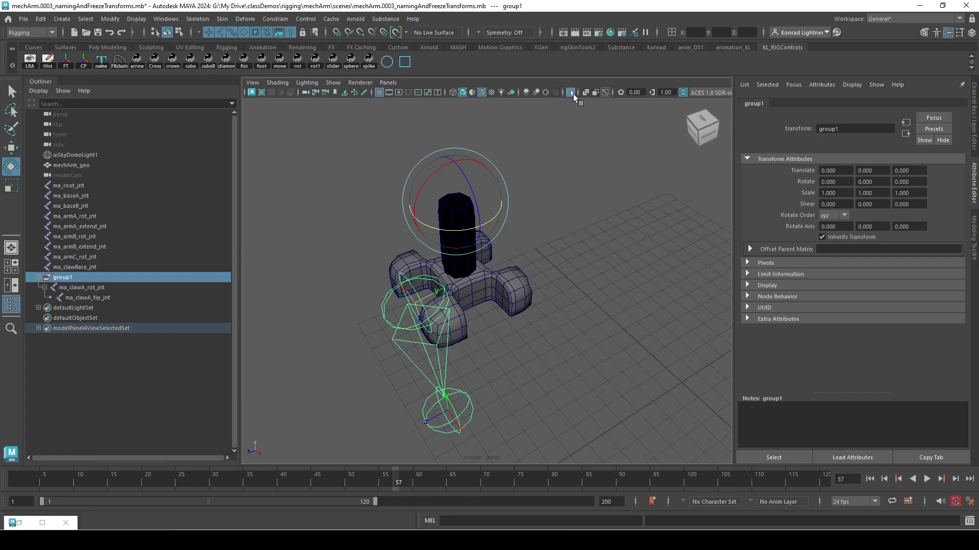
pyautogui.click(572, 93)
pyautogui.keyDown('alt'); pyautogui.moveTo(628, 340); pyautogui.dragTo(586, 285); pyautogui.keyUp('alt')
pyautogui.keyDown('alt'); pyautogui.moveTo(579, 112); pyautogui.dragTo(522, 389); pyautogui.keyUp('alt')
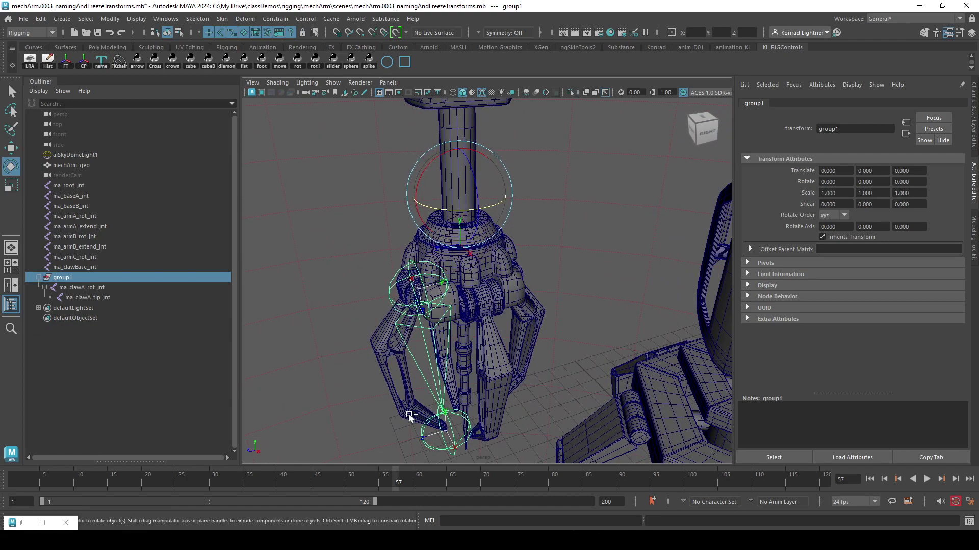
# Step: Duplicate group1 as group2 and rotate the copy 90 degrees in Y around the claw's centre
pyautogui.hotkey('ctrl', 'g')
pyautogui.click(38, 307)
pyautogui.moveTo(490, 208); pyautogui.dragTo(490, 265)
# Step: Duplicate group2 as group3 and set the copy's Y rotation to 180 degrees with the Rotate tool
pyautogui.hotkey('ctrl', 'd')
pyautogui.moveTo(481, 201); pyautogui.dragTo(555, 197)
pyautogui.keyDown('alt'); pyautogui.moveTo(571, 240); pyautogui.dragTo(516, 304); pyautogui.keyUp('alt')
pyautogui.moveTo(529, 225); pyautogui.dragTo(518, 223)
pyautogui.keyDown('alt'); pyautogui.moveTo(580, 286); pyautogui.dragTo(562, 307); pyautogui.keyUp('alt')
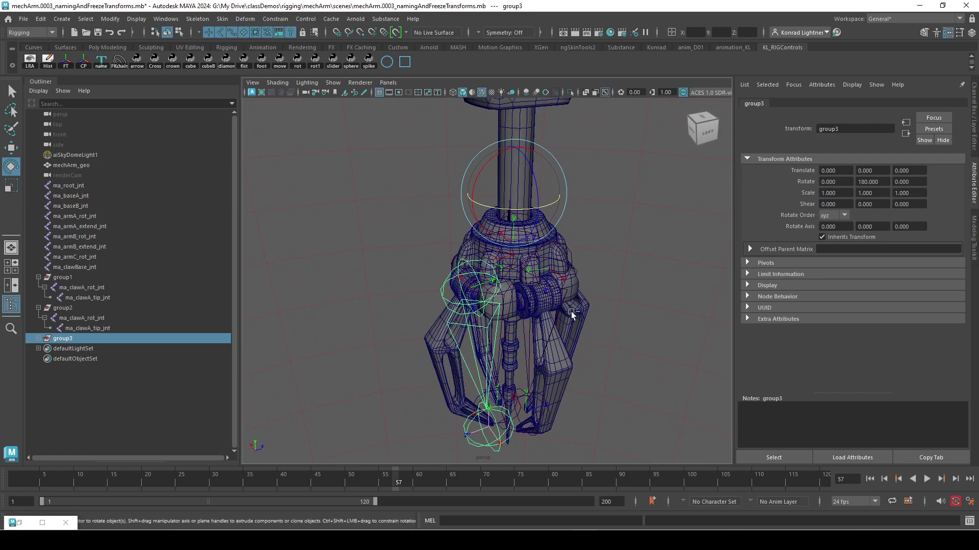
# Step: Duplicate group3 as group4 and rotate the copy to 270 degrees in Y
pyautogui.hotkey('ctrl', 'd')
pyautogui.moveTo(513, 207); pyautogui.dragTo(559, 219)
pyautogui.keyDown('alt'); pyautogui.moveTo(609, 283); pyautogui.dragTo(301, 356); pyautogui.keyUp('alt')
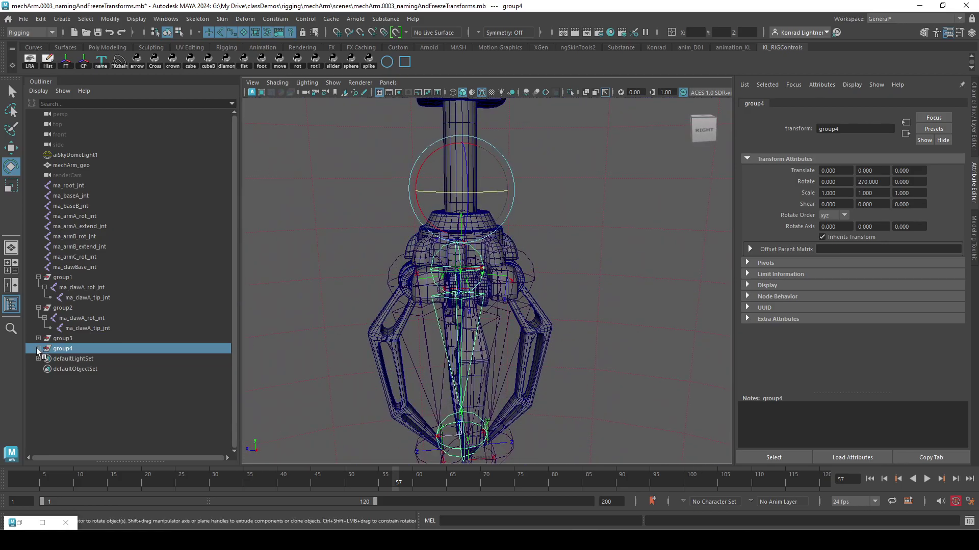
# Step: Expand group3 and group4 and select the ma_clawA_rot_jnt joint in all four claw groups
pyautogui.click(38, 349)
pyautogui.click(38, 338)
pyautogui.click(141, 383)
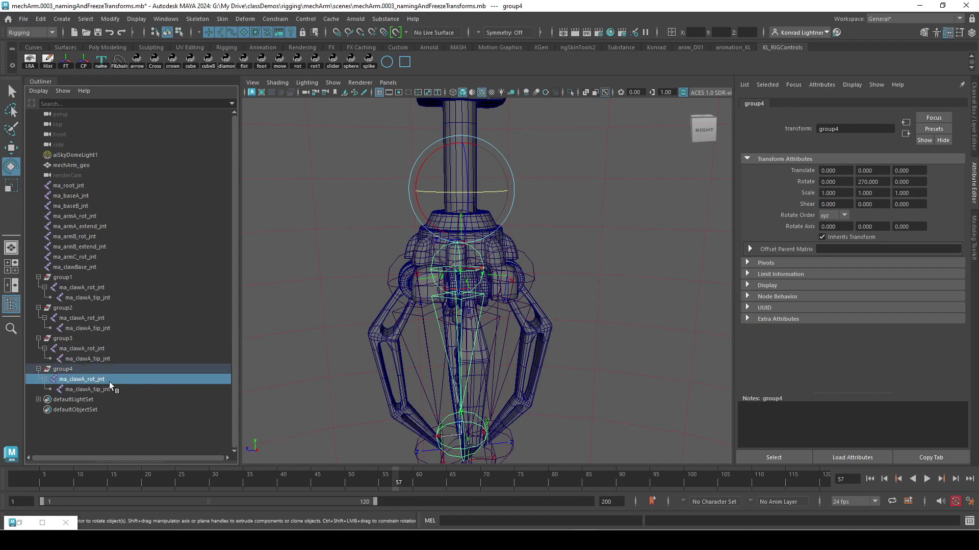
pyautogui.keyDown('ctrl'); pyautogui.click(77, 350); pyautogui.keyUp('ctrl')
pyautogui.keyDown('ctrl'); pyautogui.click(100, 320); pyautogui.keyUp('ctrl')
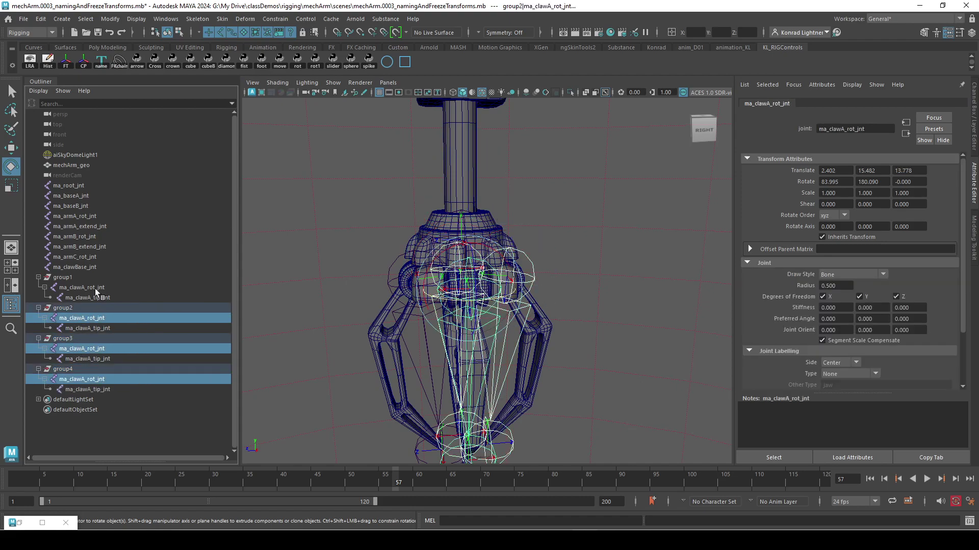
pyautogui.keyDown('ctrl'); pyautogui.click(96, 288); pyautogui.keyUp('ctrl')
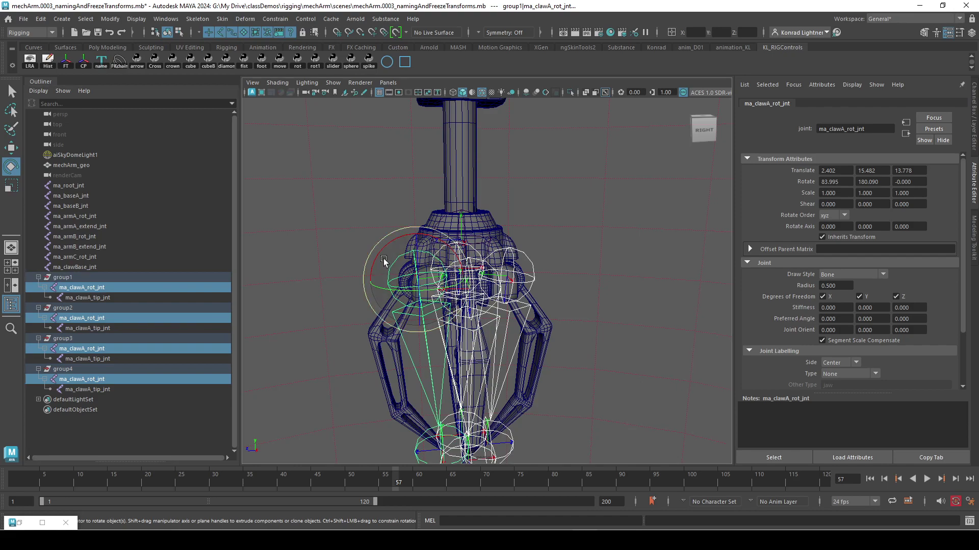
# Step: Test rotating the four finger hinge joints together in world space and undo the rotations
pyautogui.click(476, 250)
pyautogui.moveTo(377, 258); pyautogui.dragTo(498, 257)
pyautogui.hotkey('ctrl', 'z')
pyautogui.hotkey('ctrl', 'z')
pyautogui.hotkey('ctrl', 'z')
pyautogui.hotkey('ctrl', 'z')
pyautogui.hotkey('ctrl', 'z')
pyautogui.hotkey('ctrl', 'z')
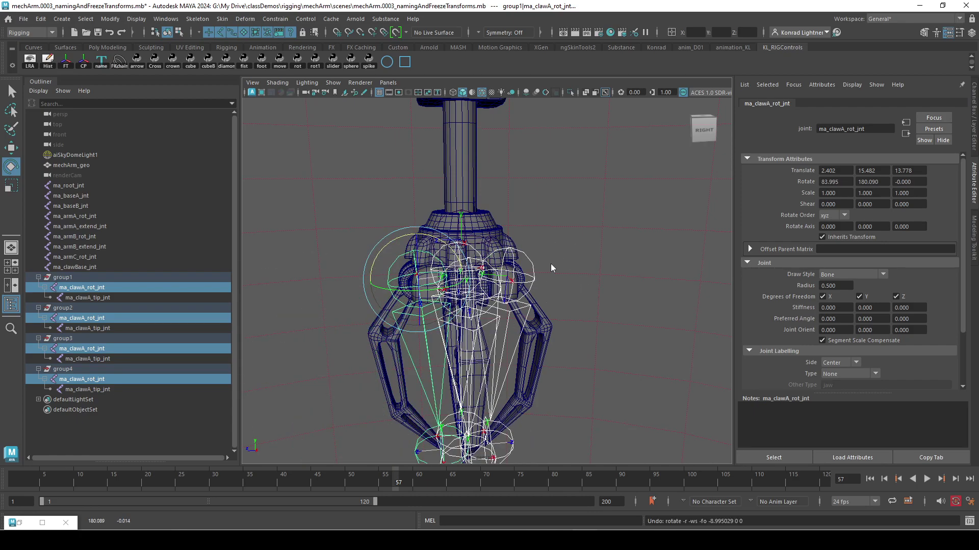
# Step: Test rotating the four finger hinge joints together around their object axes and undo the rotation
pyautogui.press('e')
pyautogui.moveTo(551, 267); pyautogui.dragTo(511, 251)
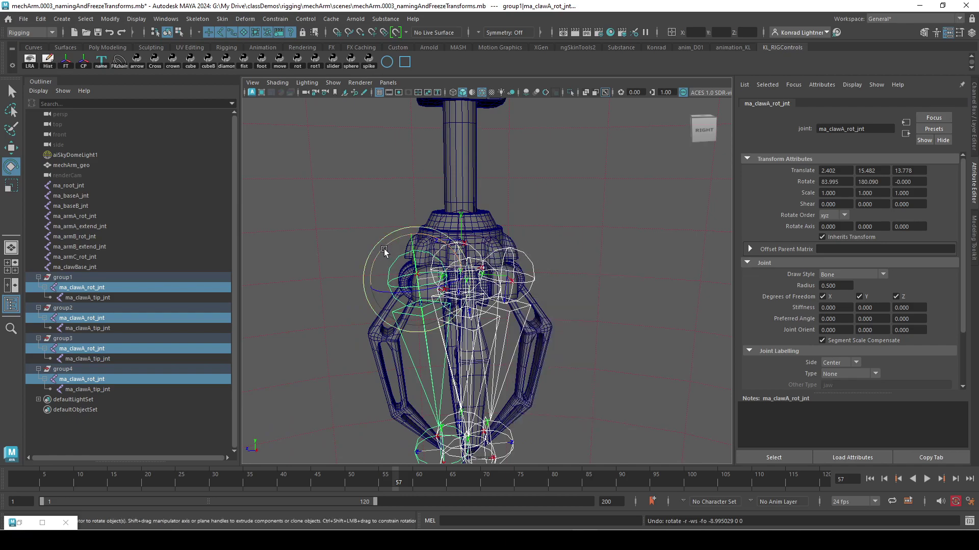
pyautogui.moveTo(387, 260); pyautogui.dragTo(602, 367)
pyautogui.hotkey('ctrl', 'z')
pyautogui.hotkey('shift', 'z')
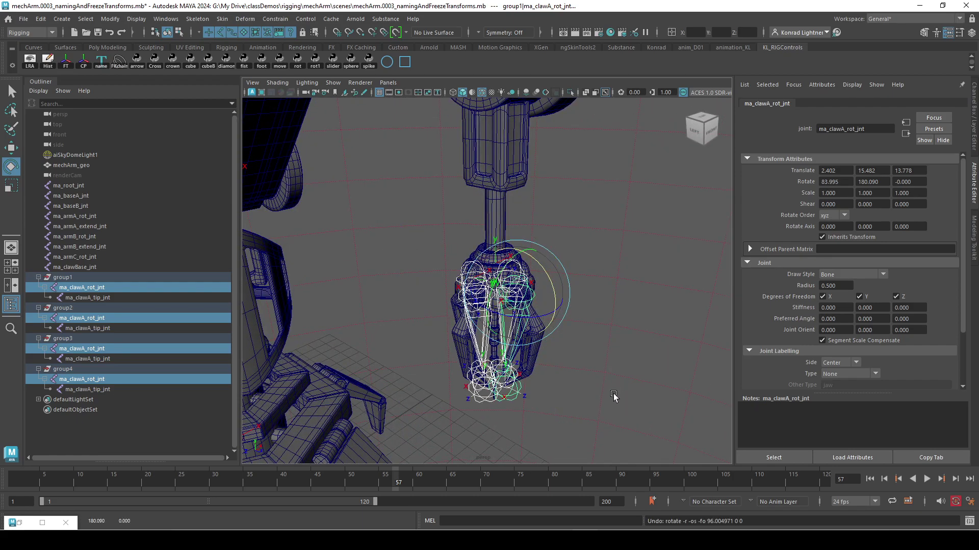
# Step: Reselect the four groups' ma_clawA_rot_jnt joints, parent them under ma_clawBase_jnt, and expand that hierarchy
pyautogui.keyDown('alt'); pyautogui.moveTo(640, 396); pyautogui.dragTo(275, 344); pyautogui.keyUp('alt')
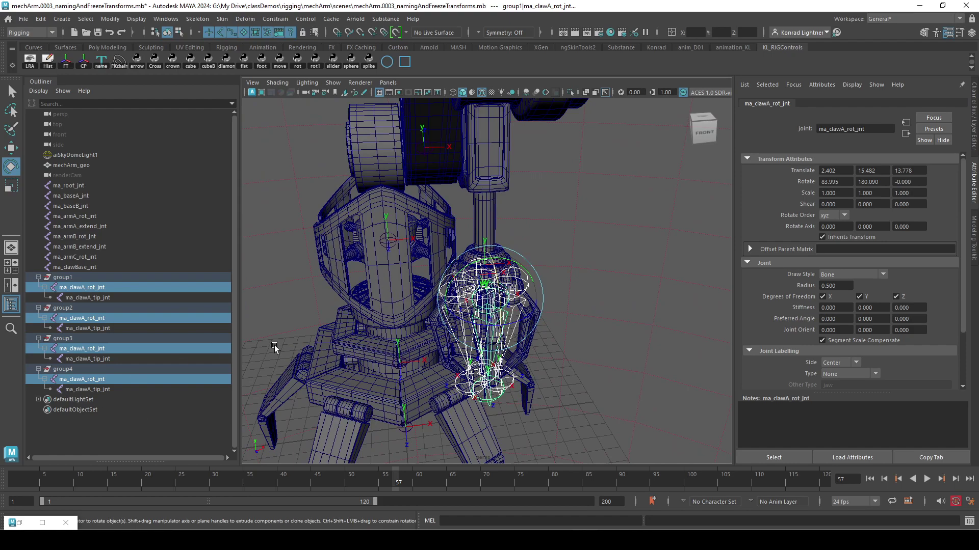
pyautogui.click(101, 289)
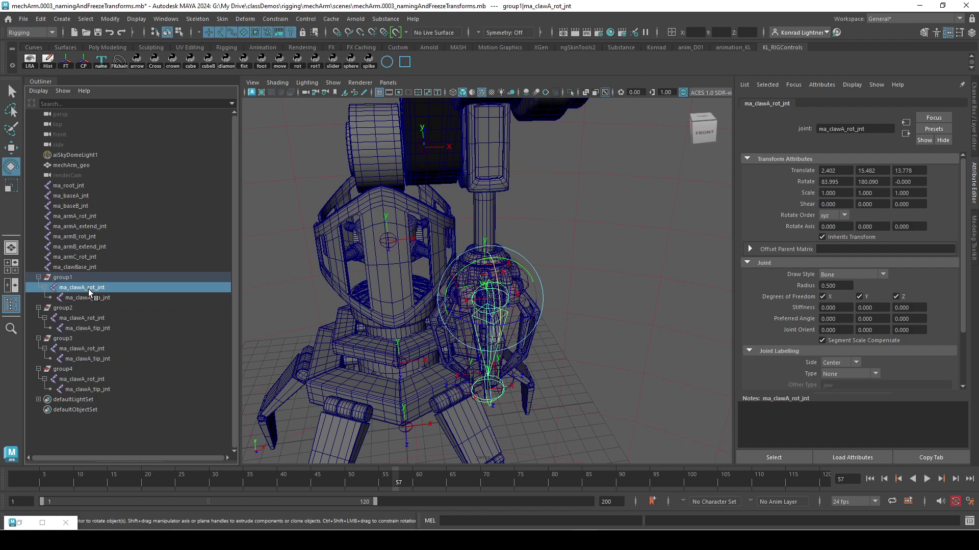
pyautogui.keyDown('ctrl'); pyautogui.click(93, 317); pyautogui.keyUp('ctrl')
pyautogui.keyDown('ctrl'); pyautogui.click(91, 350); pyautogui.keyUp('ctrl')
pyautogui.keyDown('ctrl'); pyautogui.click(84, 379); pyautogui.keyUp('ctrl')
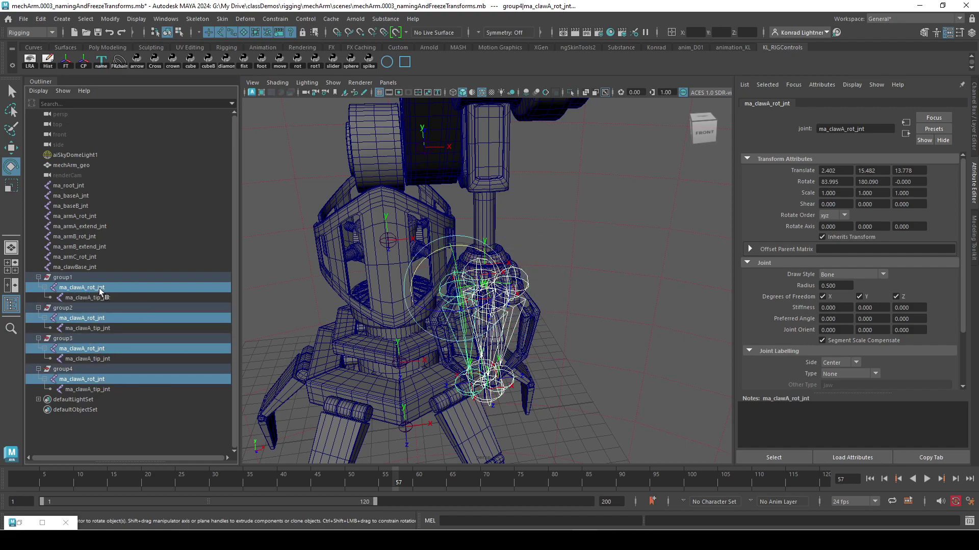
pyautogui.moveTo(90, 291); pyautogui.dragTo(108, 268, button='middle')
pyautogui.click(39, 267)
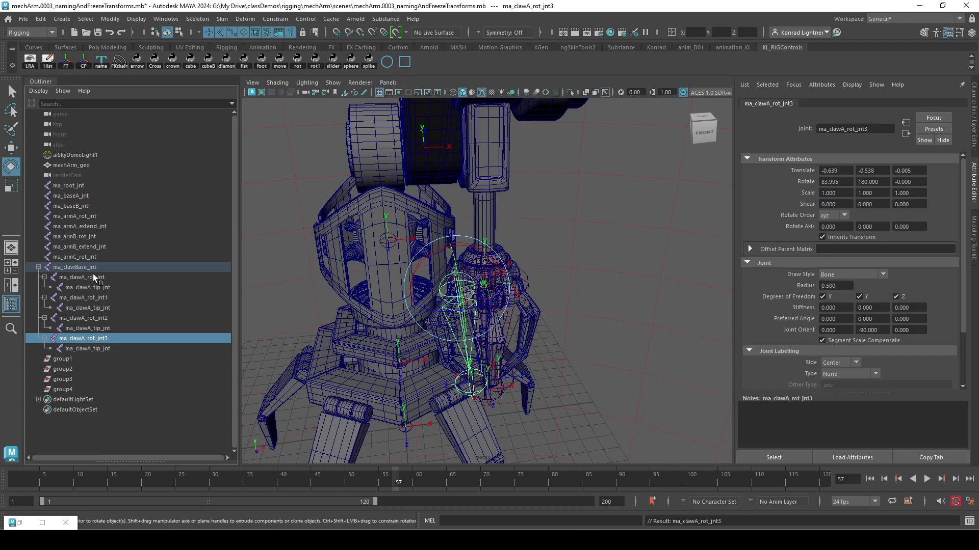
pyautogui.press('Up')
# Step: Rename ma_clawA_rot_jnt1 as ma_clawB_rot_jnt1
pyautogui.click(129, 341)
pyautogui.click(96, 287)
pyautogui.click(81, 298)
pyautogui.doubleClick(82, 299)
pyautogui.click(87, 298)
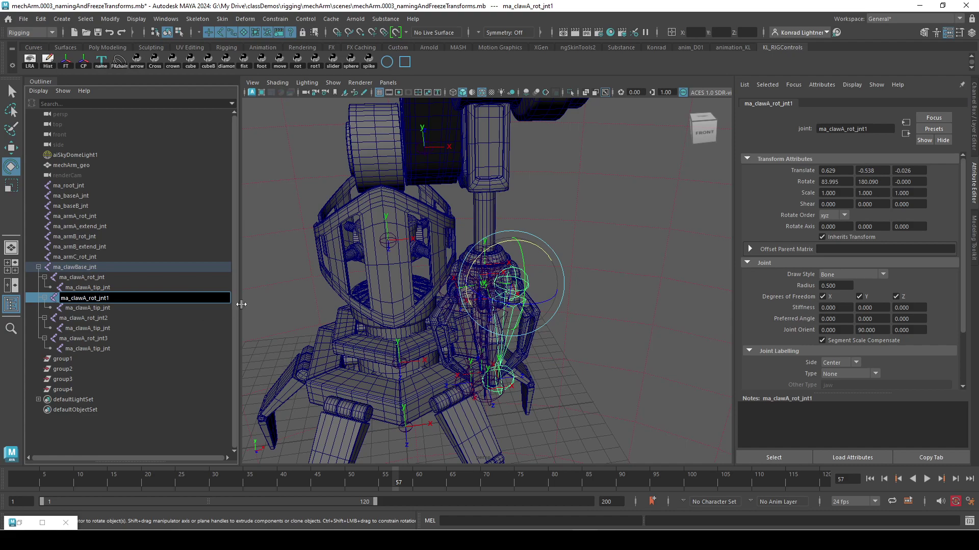
pyautogui.press('BackSpace')
pyautogui.write('B')
pyautogui.press('Return')
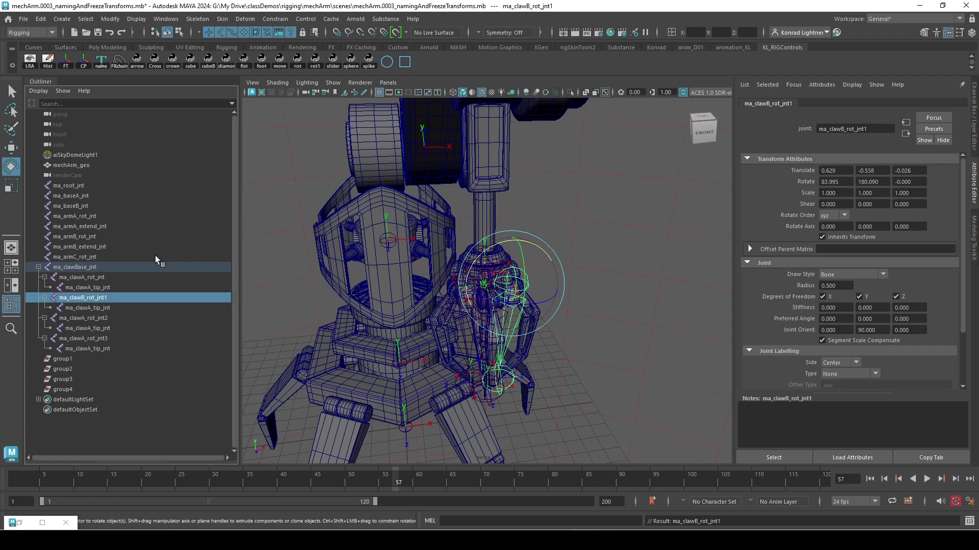
# Step: Rename the tip joint under ma_clawB_rot_jnt1 as ma_clawB_tip_jnt
pyautogui.doubleClick(92, 308)
pyautogui.click(121, 312)
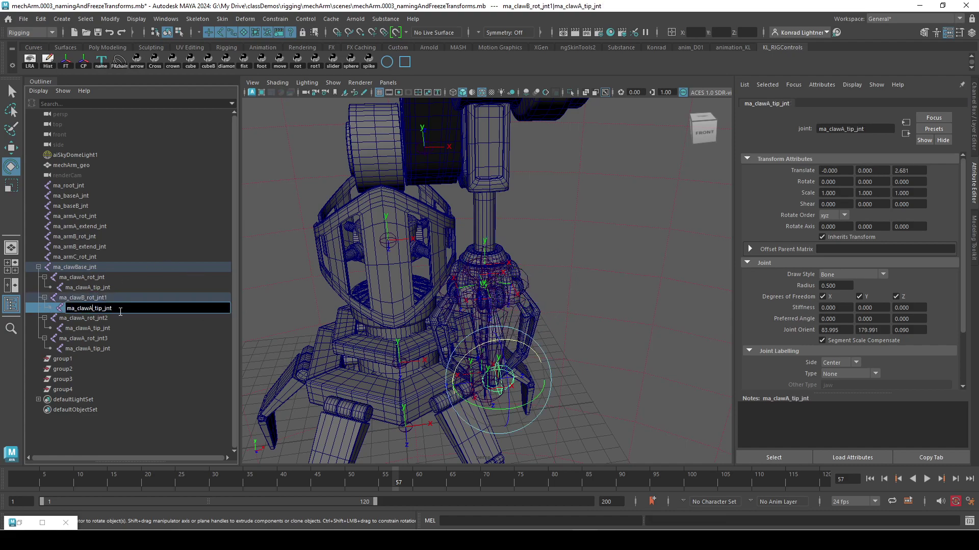
pyautogui.write('B')
pyautogui.press('Return')
# Step: Rename ma_clawA_rot_jnt2 as ma_clawC_rot_jnt2
pyautogui.click(77, 319)
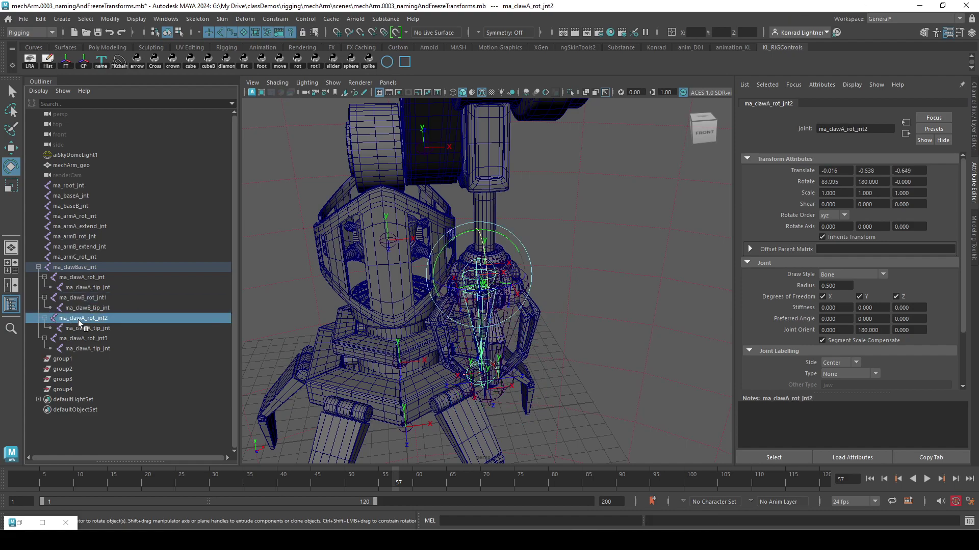
pyautogui.doubleClick(83, 319)
pyautogui.press('Left')
pyautogui.press('Left')
pyautogui.press('Left')
pyautogui.press('Left')
pyautogui.press('Left')
pyautogui.press('Left')
pyautogui.press('Left')
pyautogui.press('Left')
pyautogui.press('BackSpace')
pyautogui.press('BackSpace')
pyautogui.write('C')
pyautogui.press('Return')
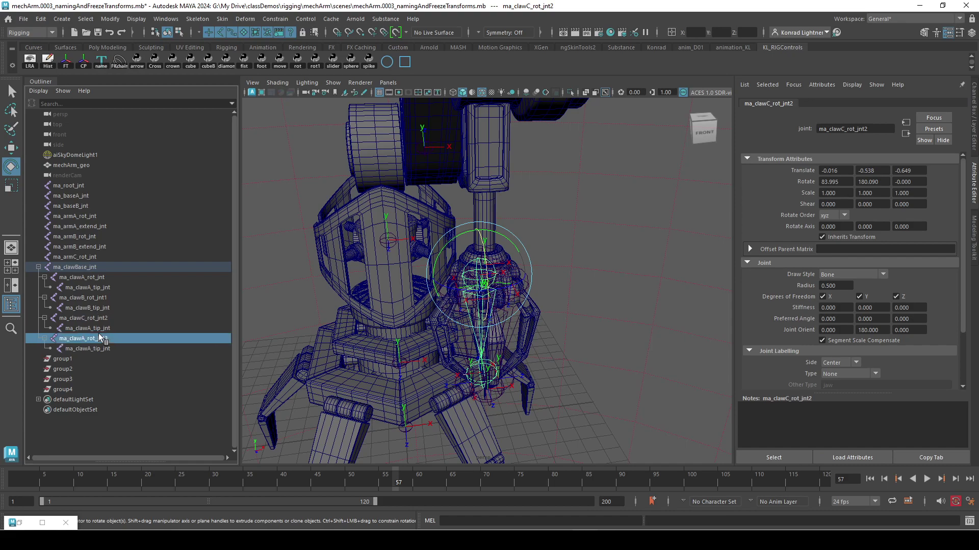
# Step: Rename the tip joint under ma_clawC_rot_jnt2 as ma_clawC_tip_jnt
pyautogui.click(97, 330)
pyautogui.doubleClick(94, 330)
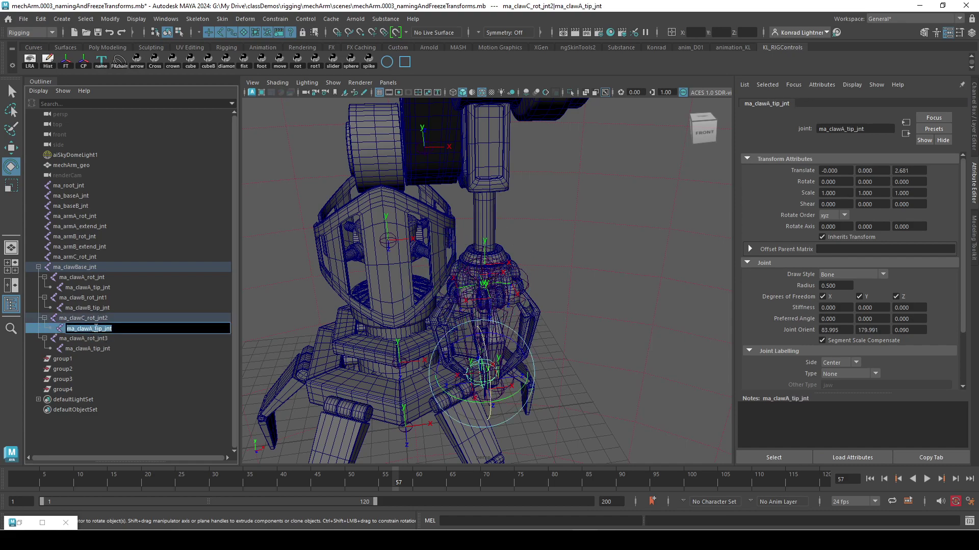
pyautogui.click(92, 328)
pyautogui.press('Return')
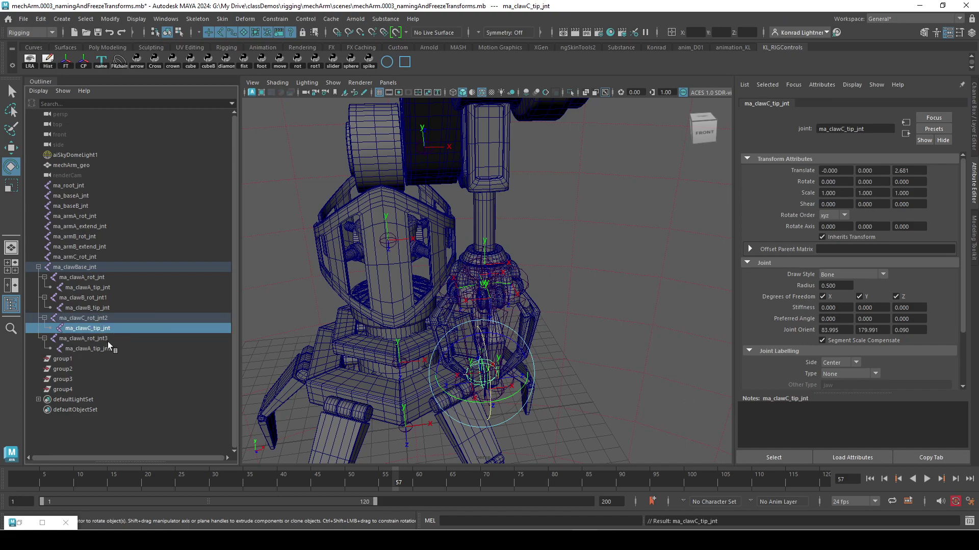
# Step: Rename ma_clawA_rot_jnt3 as ma_clawD_rot_jnt3
pyautogui.click(87, 339)
pyautogui.doubleClick(87, 339)
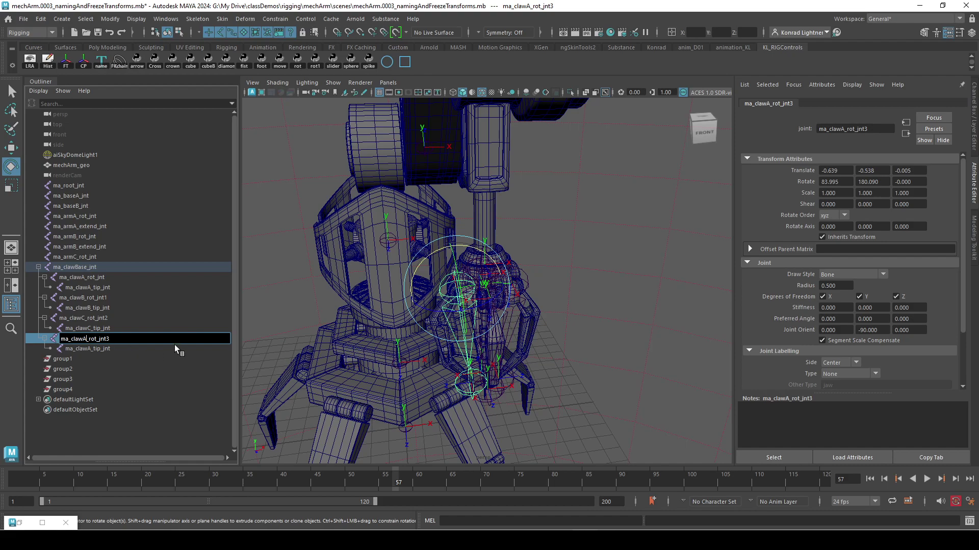
pyautogui.press('Left')
pyautogui.press('Left')
pyautogui.press('Left')
pyautogui.press('Left')
pyautogui.press('Left')
pyautogui.press('Left')
pyautogui.press('Left')
pyautogui.press('Left')
pyautogui.press('Left')
pyautogui.press('BackSpace')
pyautogui.write('D')
pyautogui.press('Return')
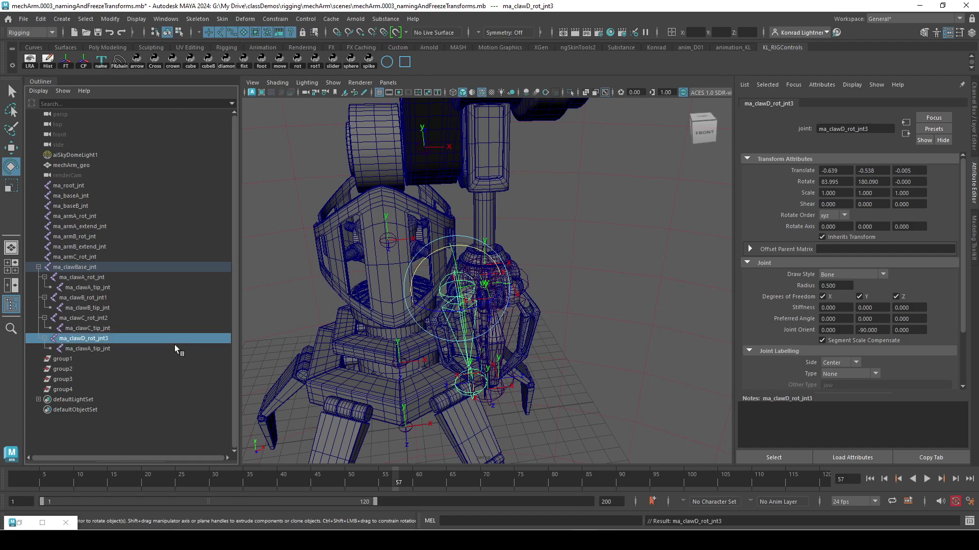
# Step: Rename the tip joint under ma_clawD_rot_jnt3 as ma_clawD_tip_jnt
pyautogui.doubleClick(93, 351)
pyautogui.click(95, 350)
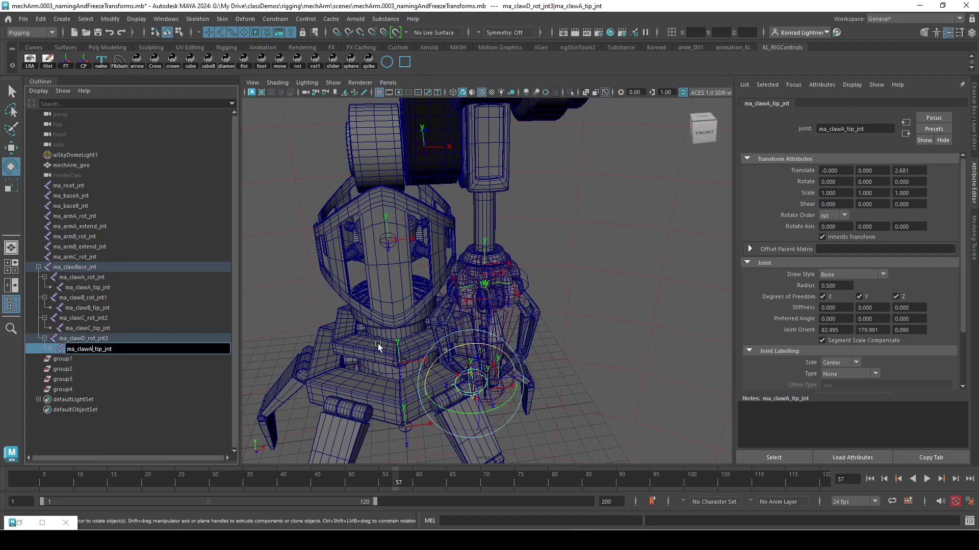
pyautogui.write('D')
pyautogui.press('Return')
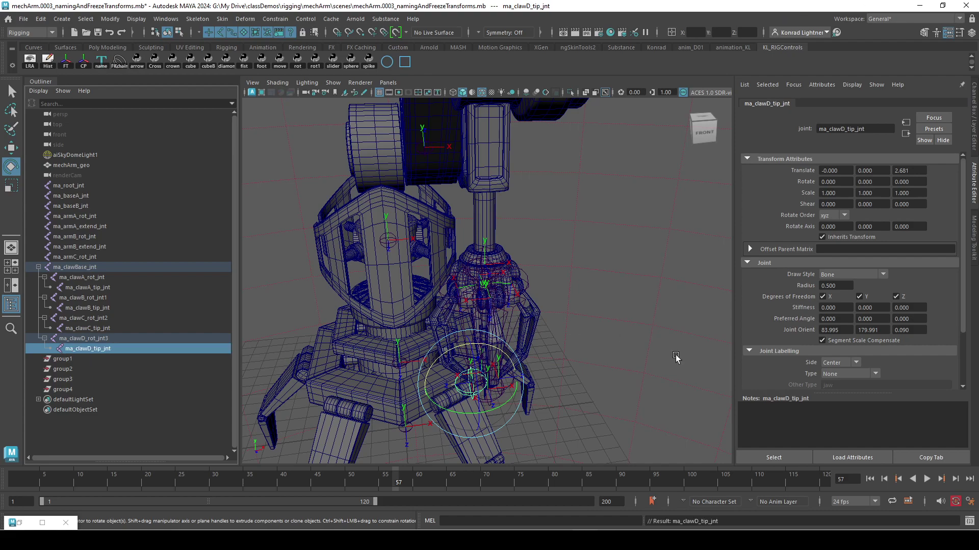
# Step: Select ma_clawBase_jnt and check the claw's joint hierarchy against the whole mechanical arm
pyautogui.click(601, 344)
pyautogui.keyDown('alt'); pyautogui.moveTo(621, 370); pyautogui.dragTo(509, 390); pyautogui.keyUp('alt')
pyautogui.click(107, 267)
pyautogui.keyDown('alt'); pyautogui.moveTo(638, 378); pyautogui.dragTo(617, 373); pyautogui.keyUp('alt')
pyautogui.keyDown('alt'); pyautogui.moveTo(617, 373); pyautogui.dragTo(471, 339, button='middle'); pyautogui.keyUp('alt')
pyautogui.keyDown('alt'); pyautogui.moveTo(471, 341); pyautogui.dragTo(643, 325); pyautogui.keyUp('alt')
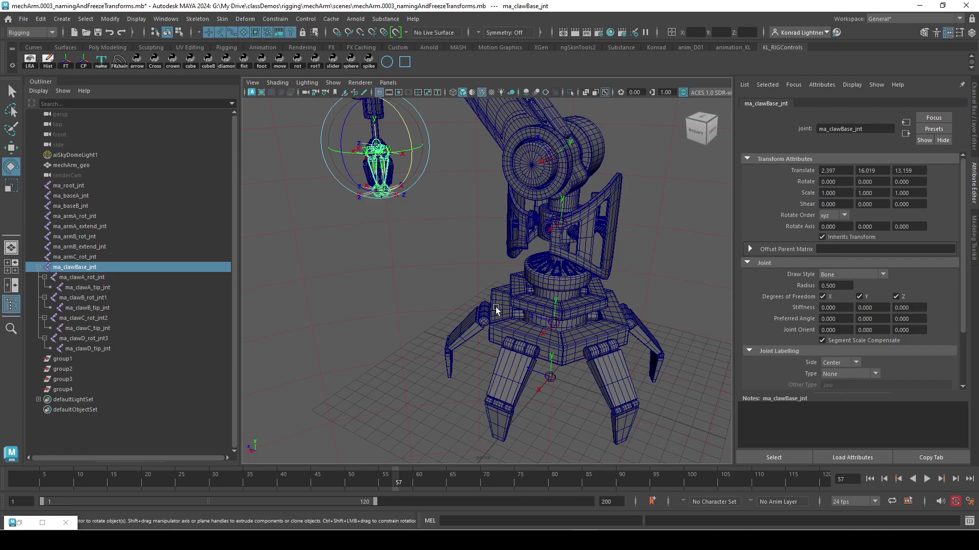
pyautogui.moveTo(472, 377)
pyautogui.keyDown('alt'); pyautogui.mouseDown()
pyautogui.moveTo(584, 403)
pyautogui.moveTo(482, 374)
pyautogui.mouseUp(); pyautogui.keyUp('alt')
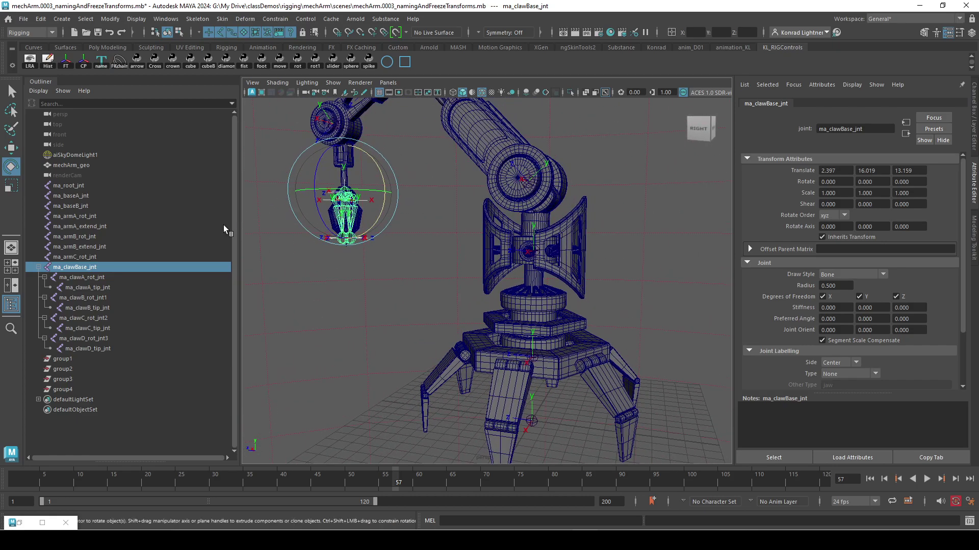